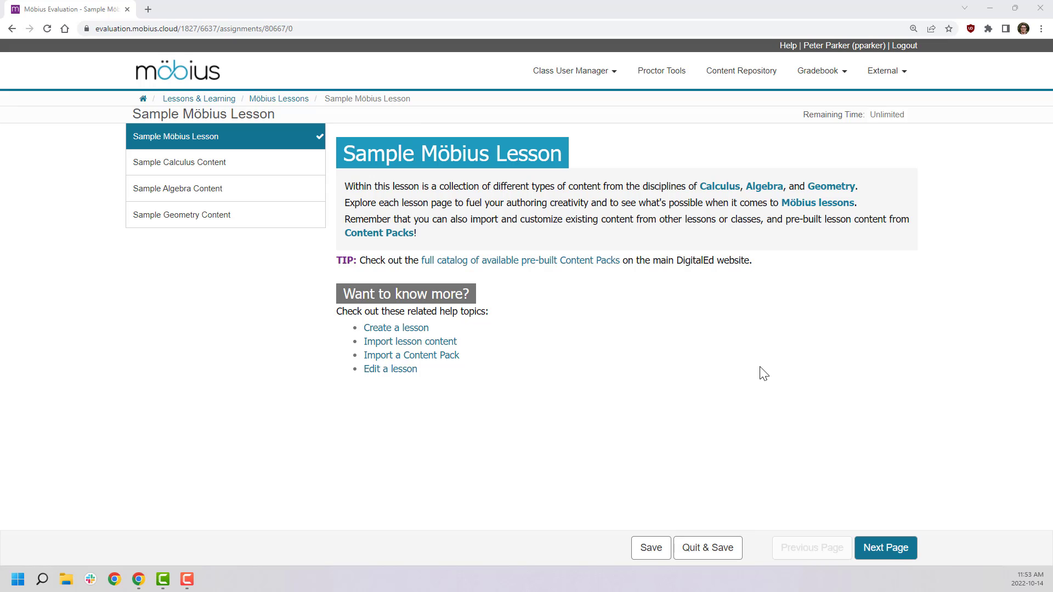
Go to the Sample Calculus Content page and play the displacement and velocity graph animation in the Introduction
click(880, 548)
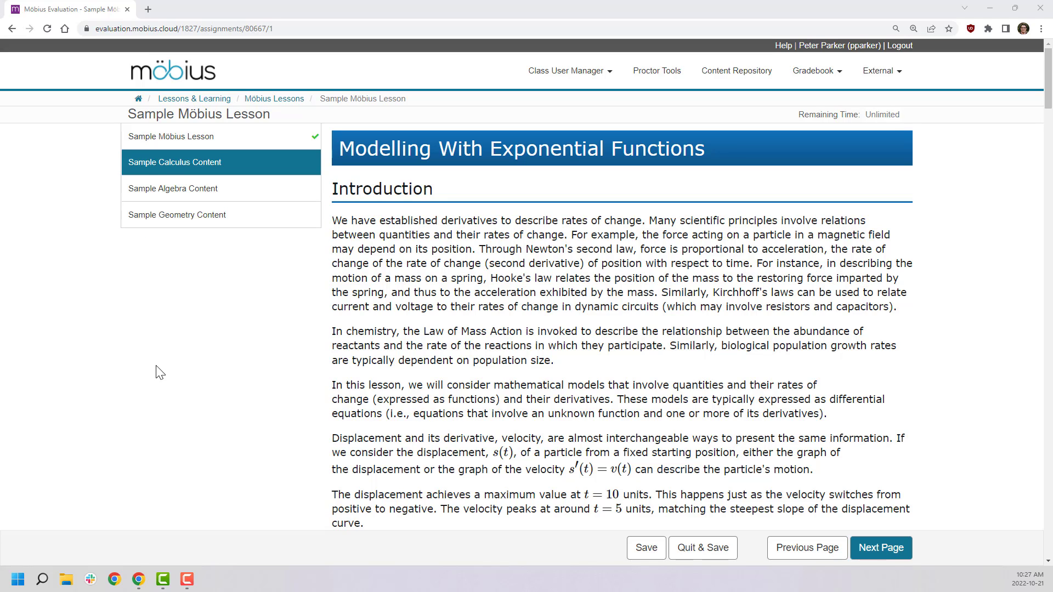
scroll(605, 305, down, 3)
scroll(605, 305, down, 6)
scroll(576, 322, up, 10)
scroll(472, 241, down, 2)
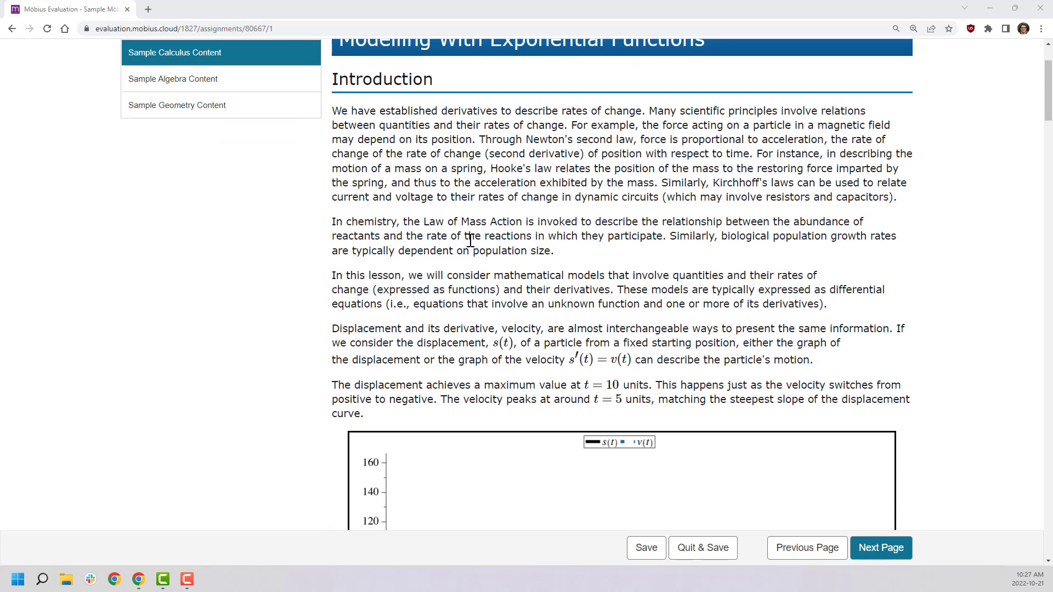
scroll(472, 240, down, 5)
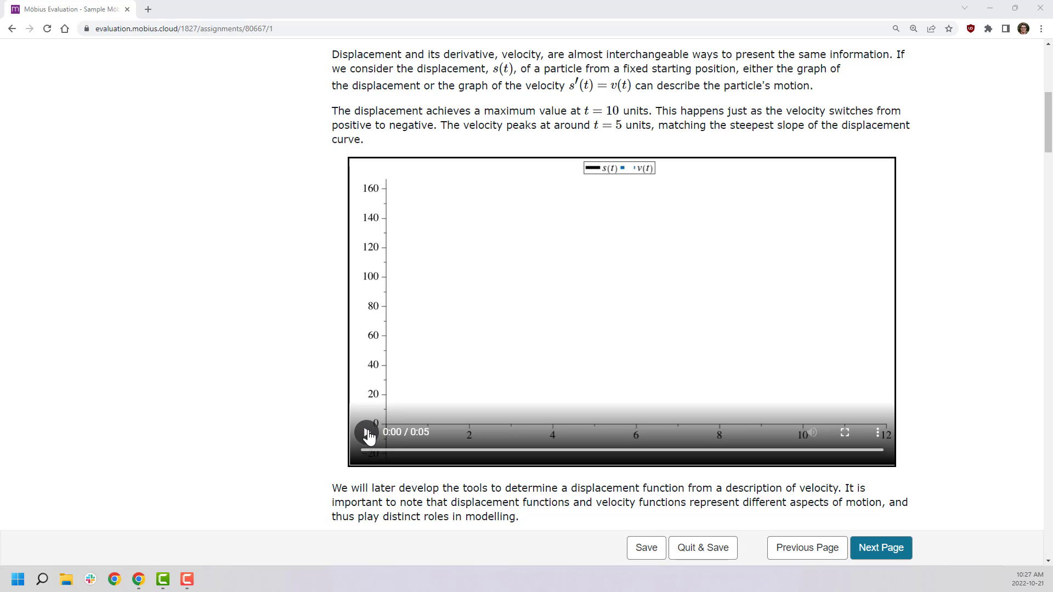
click(366, 433)
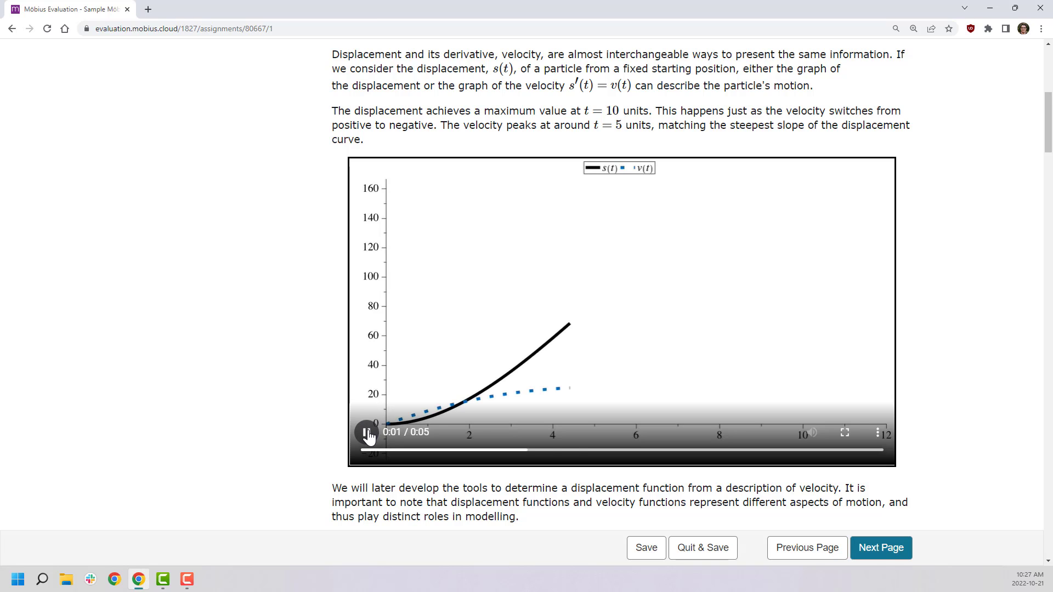
Examine the calculus lesson's text, equations, definition boxes and population graph in the Exponential Population Growth section
scroll(368, 436, down, 2)
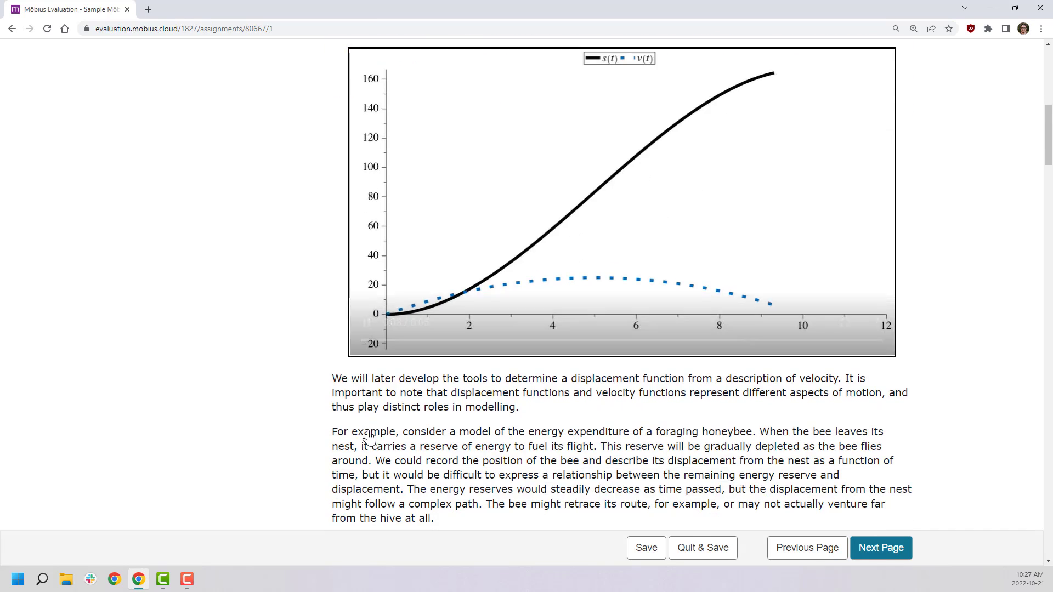
scroll(369, 434, down, 4)
scroll(380, 395, down, 3)
scroll(382, 399, down, 1)
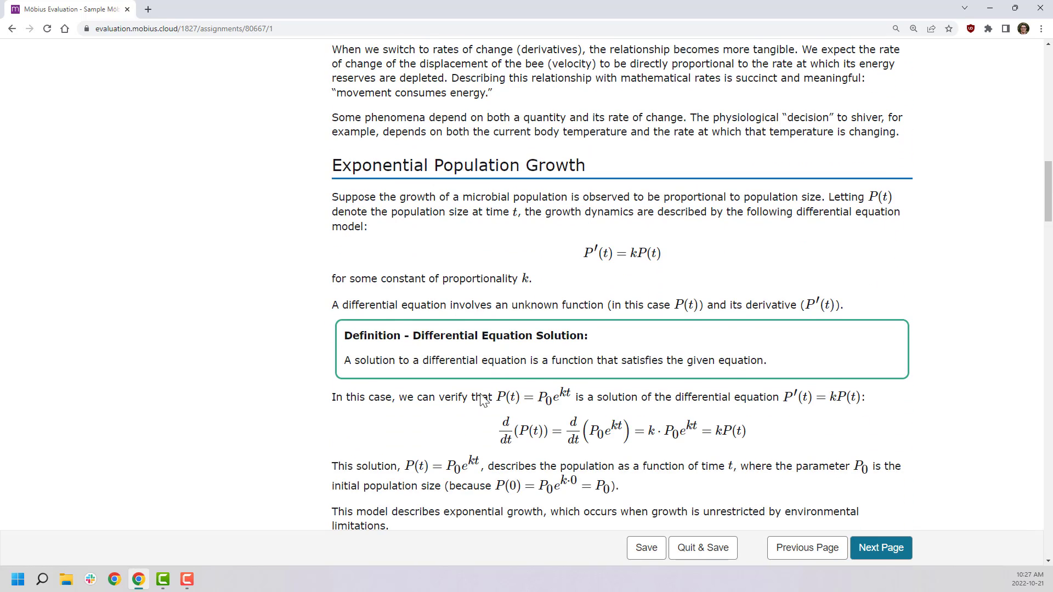
scroll(456, 374, down, 8)
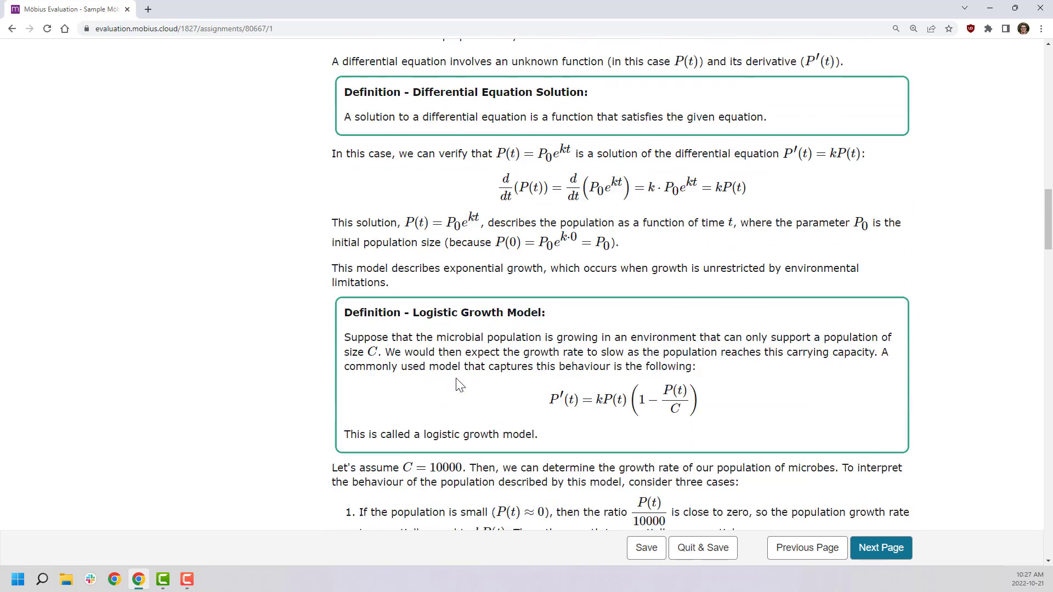
scroll(454, 384, down, 4)
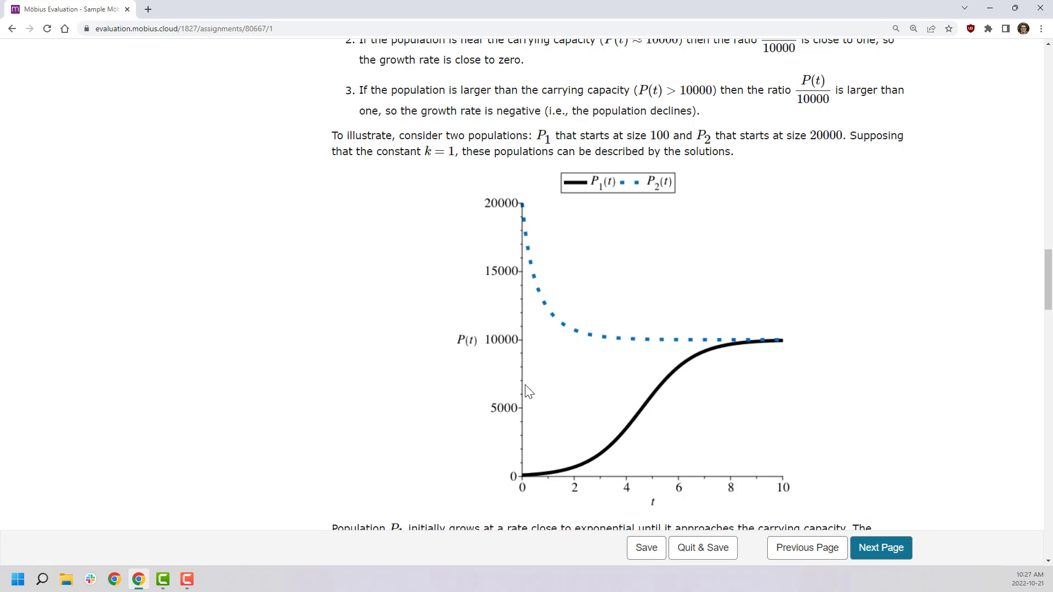
scroll(428, 385, up, 5)
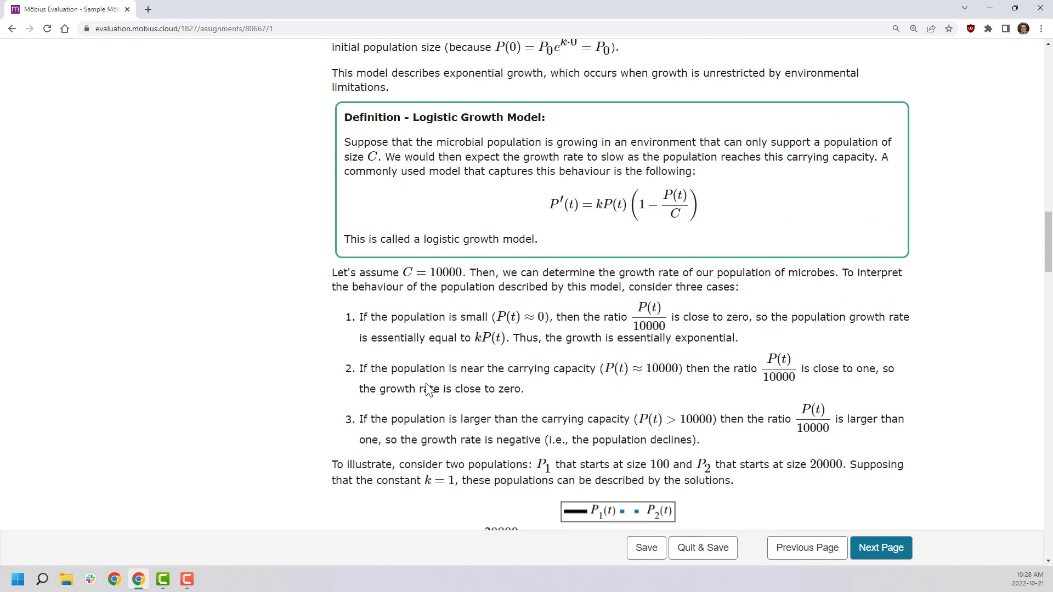
scroll(427, 385, up, 12)
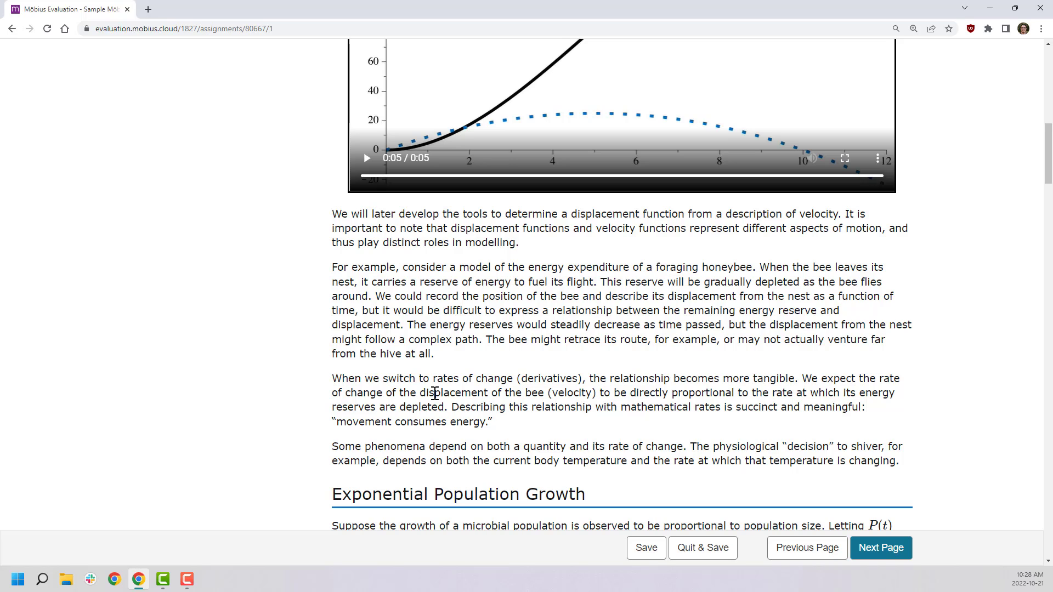
scroll(431, 417, up, 7)
scroll(423, 466, up, 3)
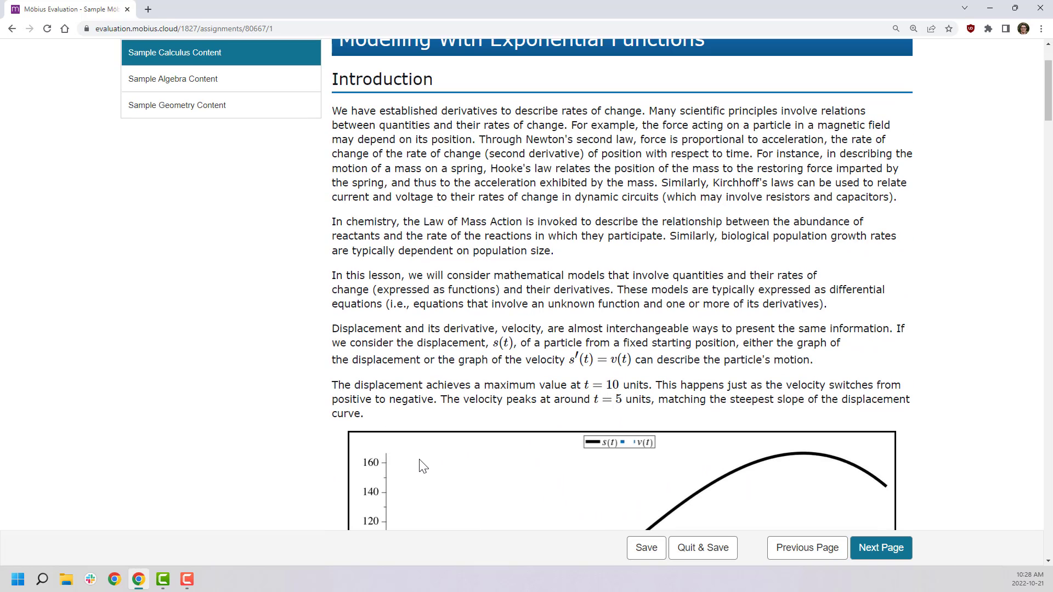
scroll(423, 466, up, 2)
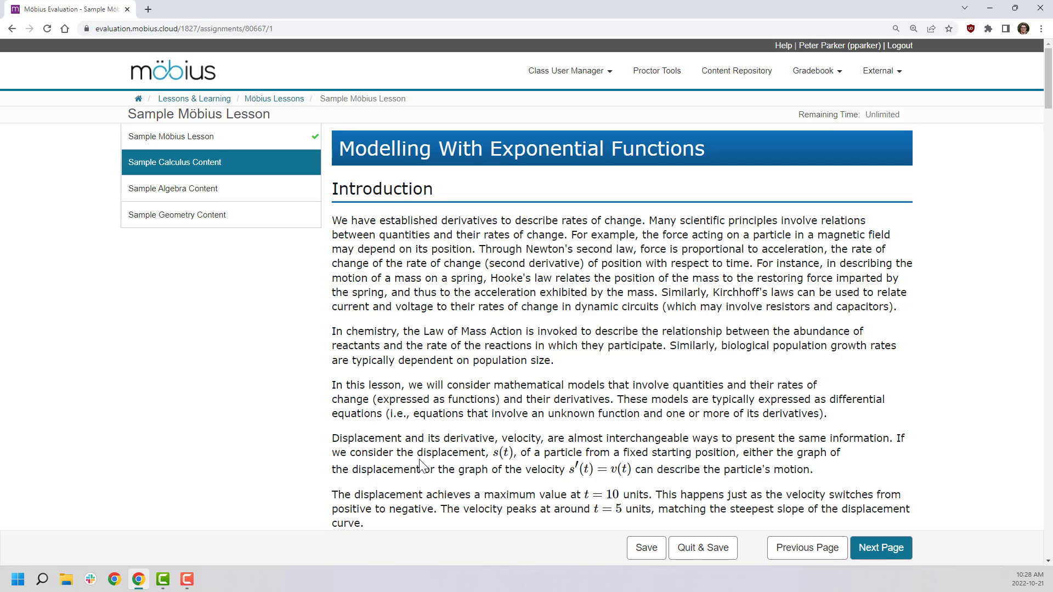
scroll(437, 520, down, 20)
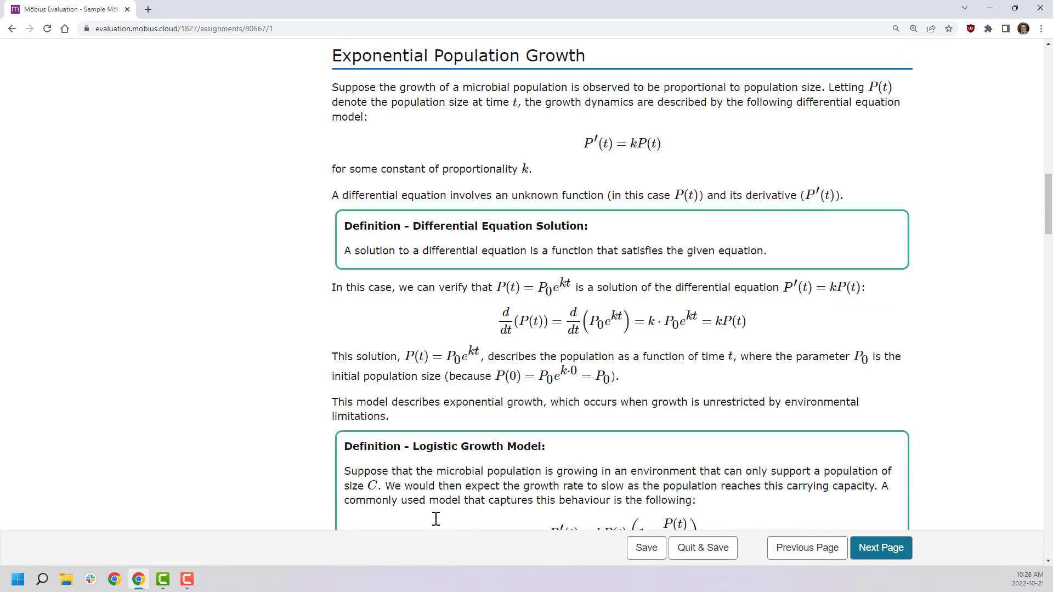
scroll(436, 520, down, 20)
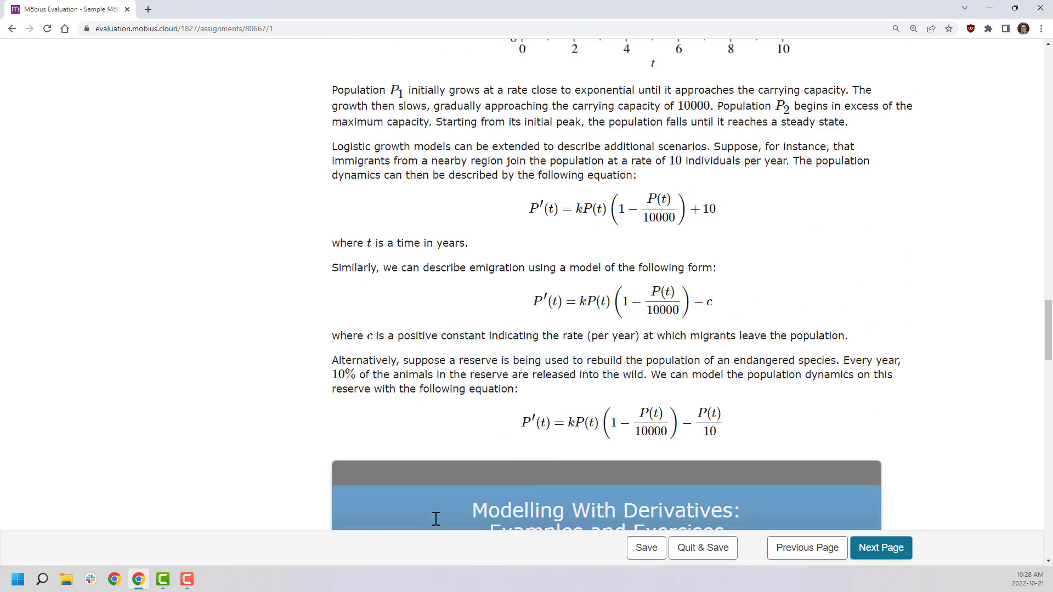
Play the Modelling With Derivatives: Examples and Exercises presentation, mute it, and skip ahead within Example 1
scroll(436, 520, down, 8)
scroll(436, 520, up, 1)
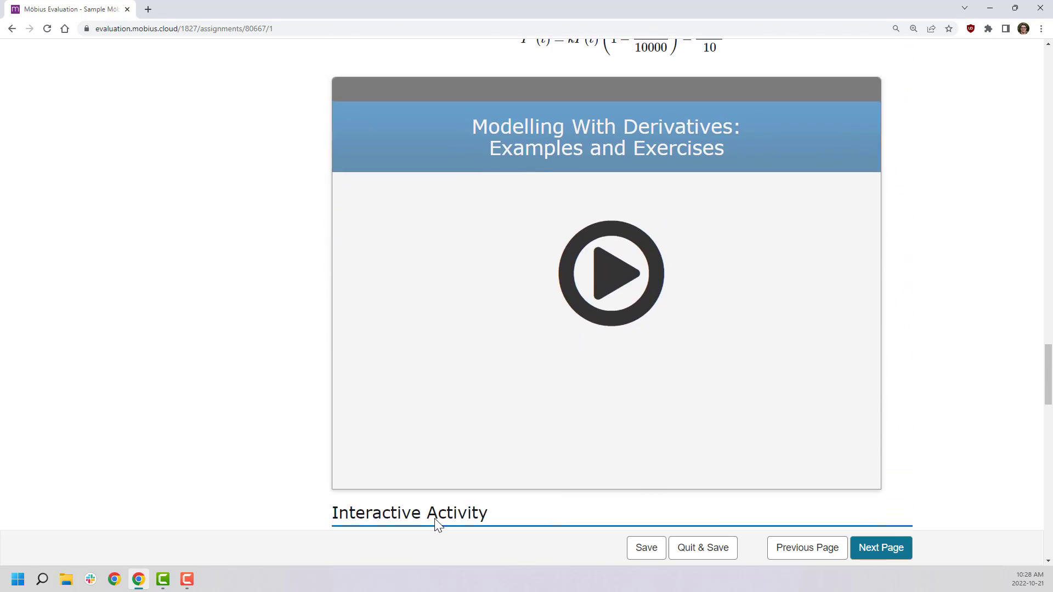
click(614, 293)
click(613, 294)
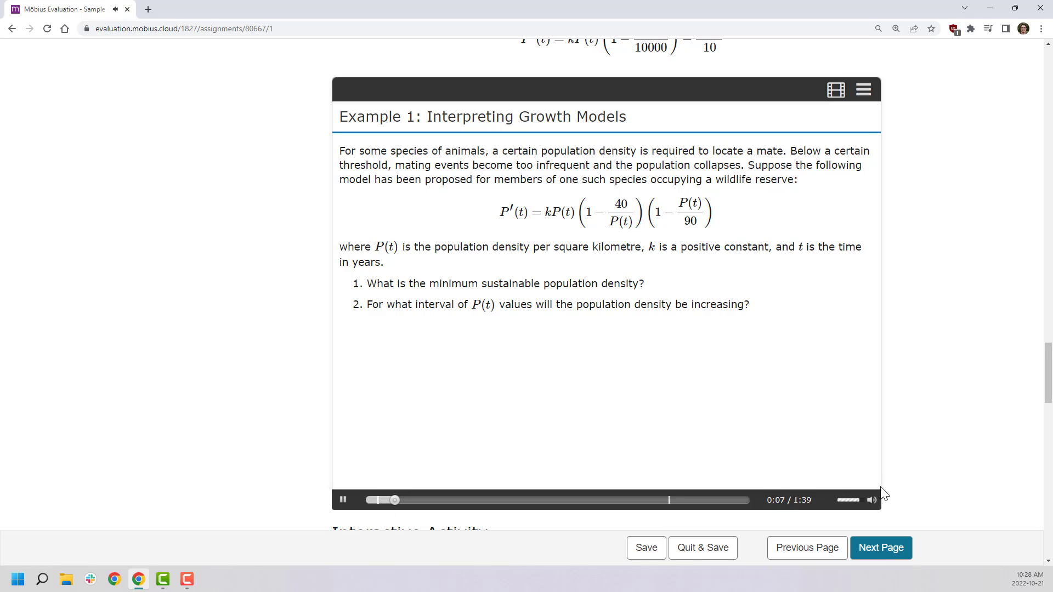
click(872, 502)
drag(417, 502, 584, 504)
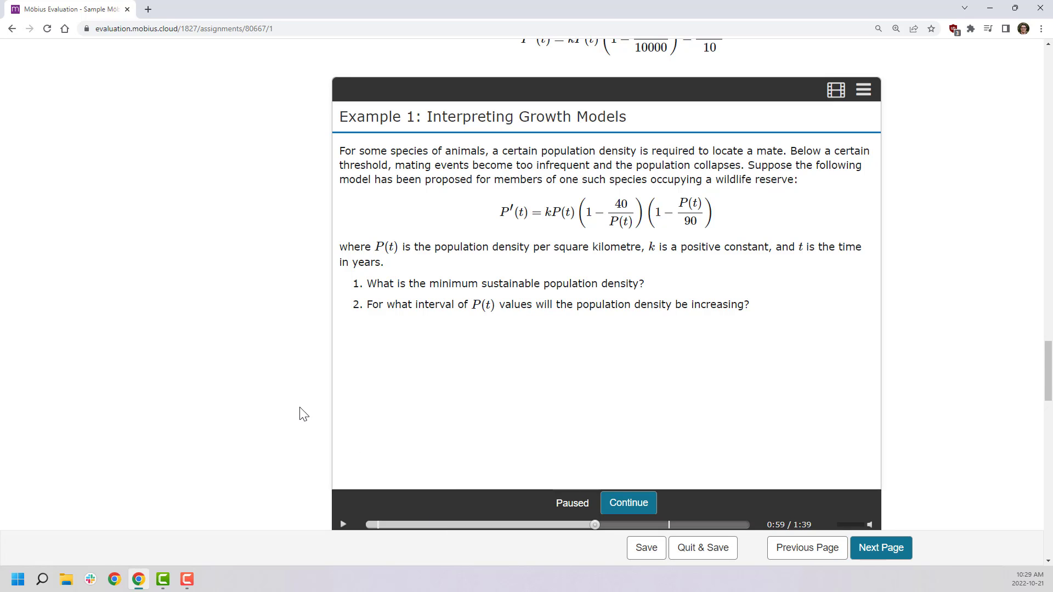
In the Interactive Activity, set the initial population to about 7286 and the population capacity to about 14555
scroll(299, 411, down, 3)
scroll(283, 357, down, 7)
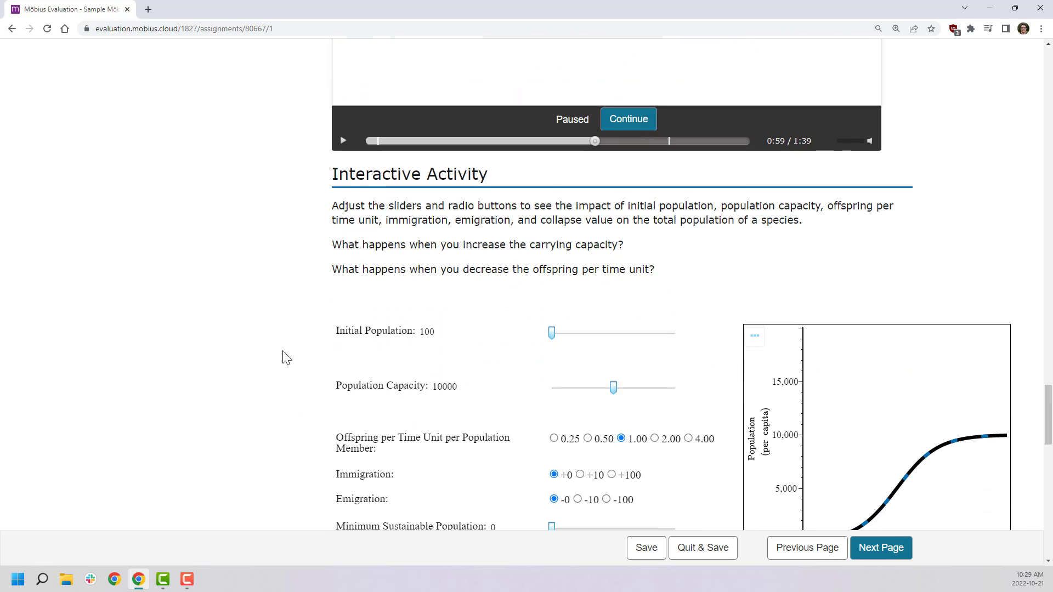
drag(553, 170, 597, 170)
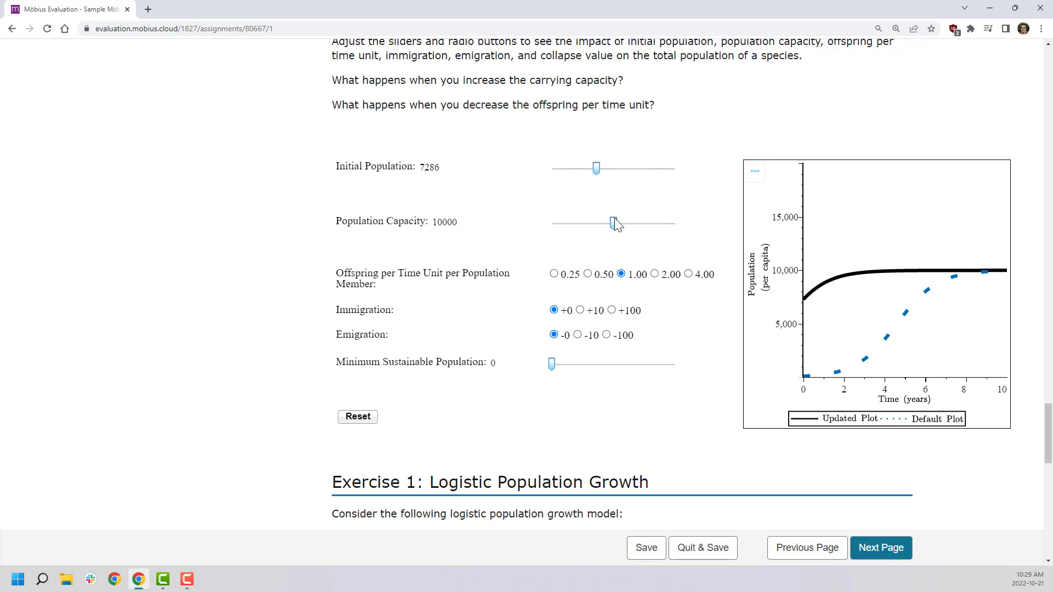
drag(613, 224, 670, 227)
Set the activity's offspring to 0.25, immigration to +100 and emigration to -100, and raise the minimum sustainable population
click(554, 274)
click(611, 311)
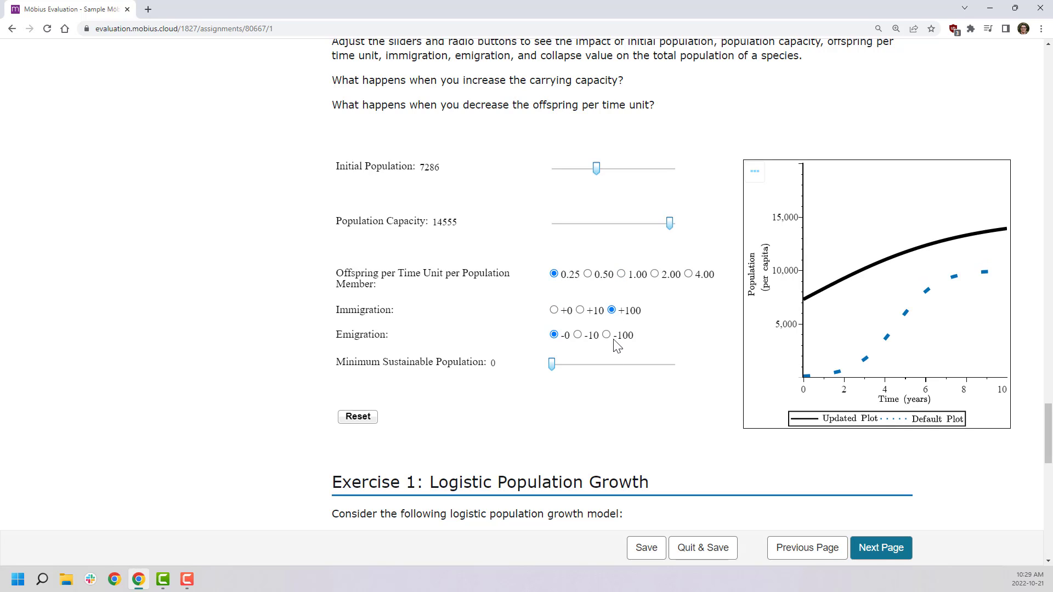
click(606, 335)
drag(551, 365, 634, 366)
Answer Exercise 1: Logistic Population Growth with b) Shrinking, check the answer, and review its feedback
scroll(279, 347, down, 1)
scroll(275, 307, down, 5)
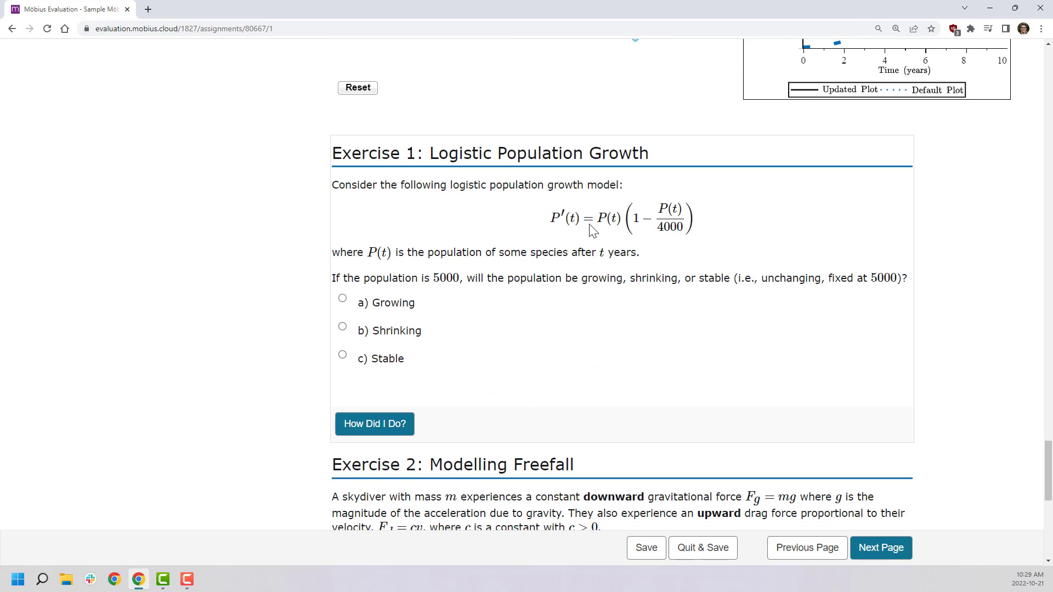
click(392, 336)
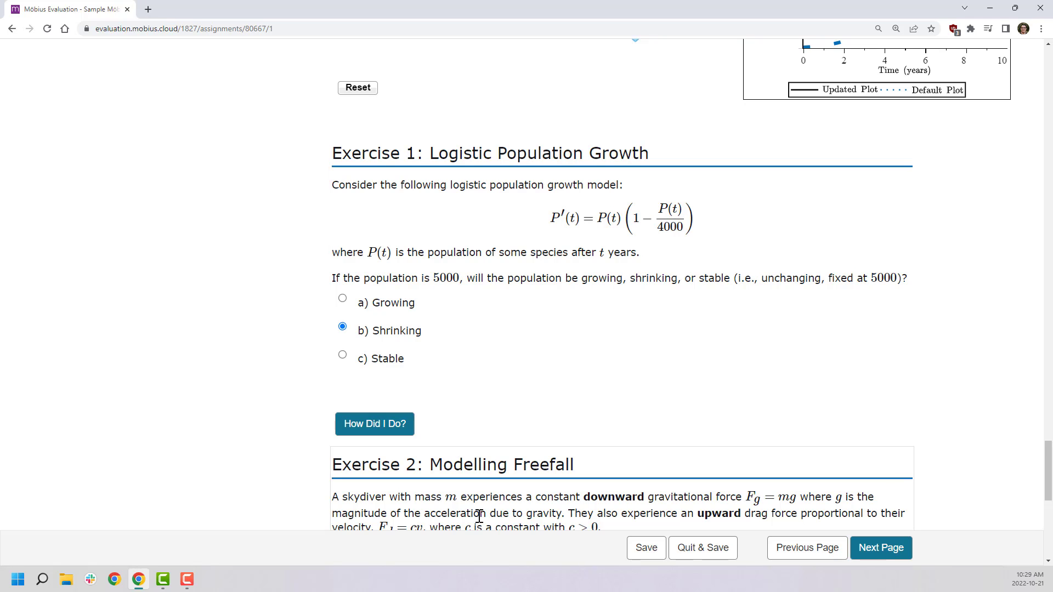
click(378, 431)
scroll(593, 329, down, 1)
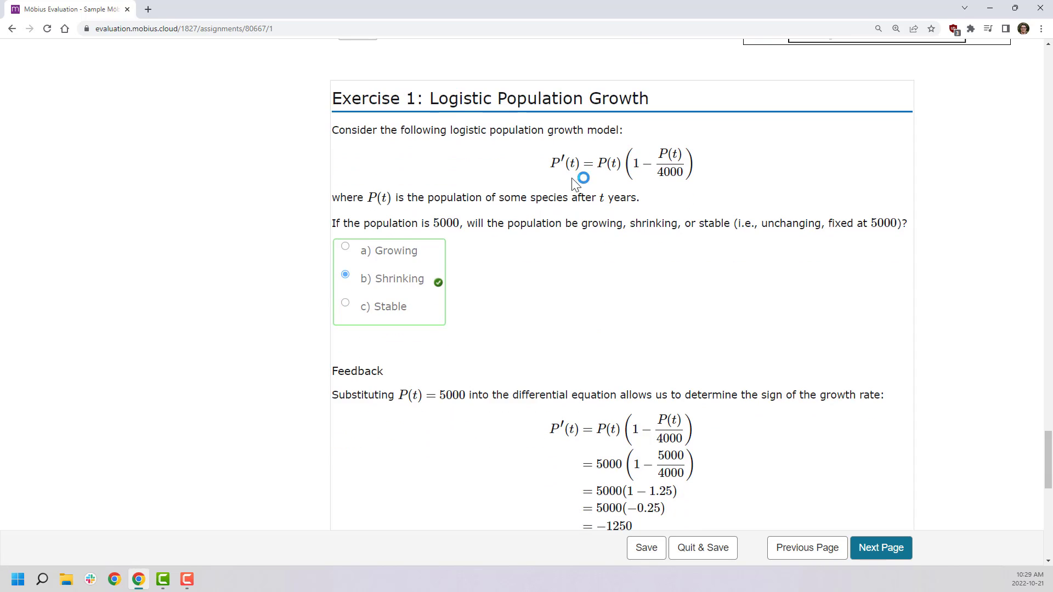
scroll(620, 312, down, 1)
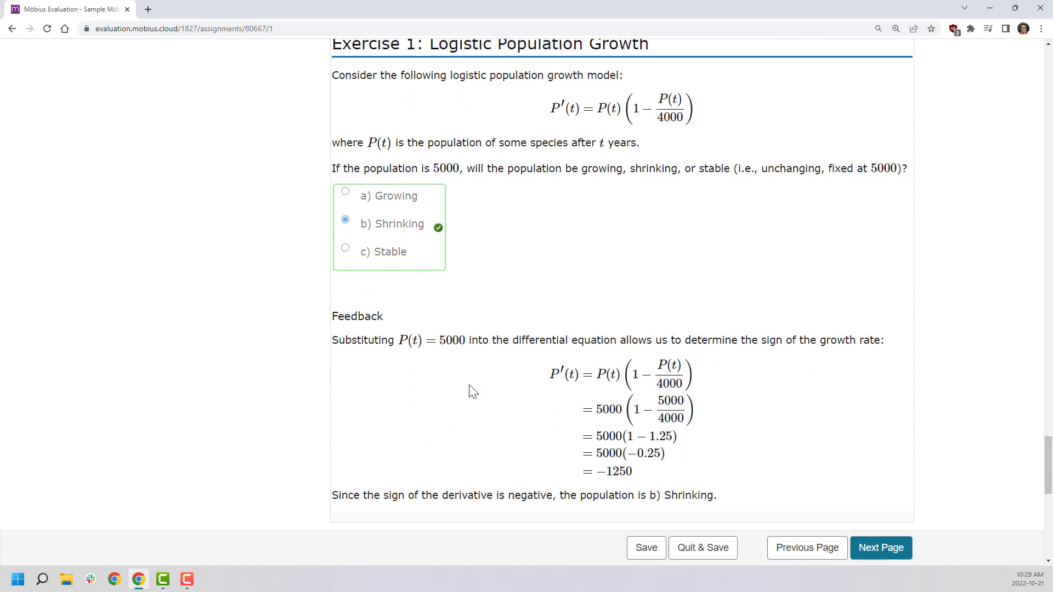
scroll(455, 450, down, 1)
Retry Exercise 1 with a) Growing as the answer and have it graded
scroll(472, 411, up, 3)
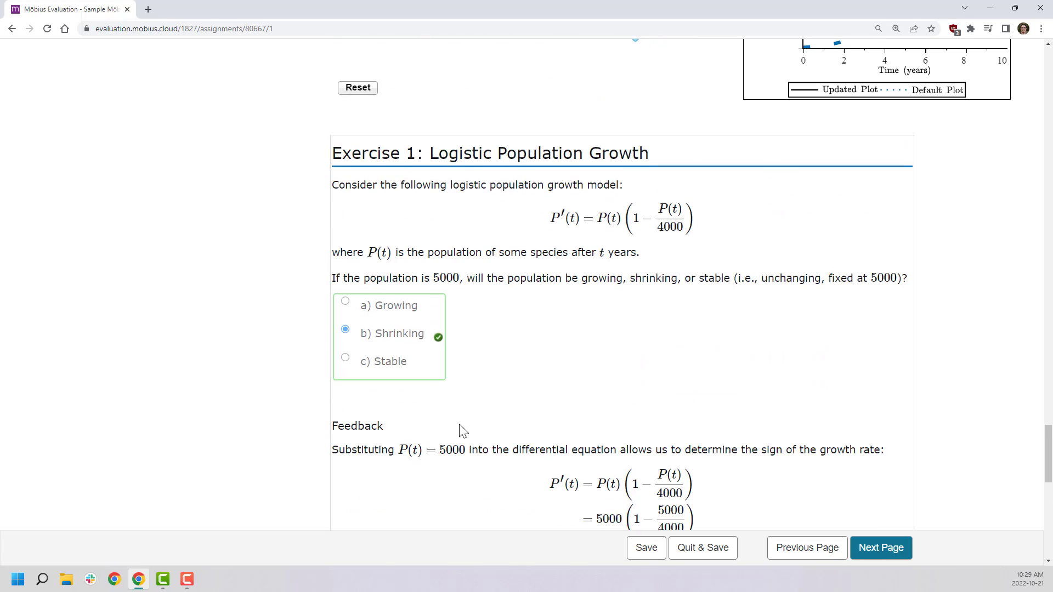
click(416, 336)
click(402, 305)
click(384, 417)
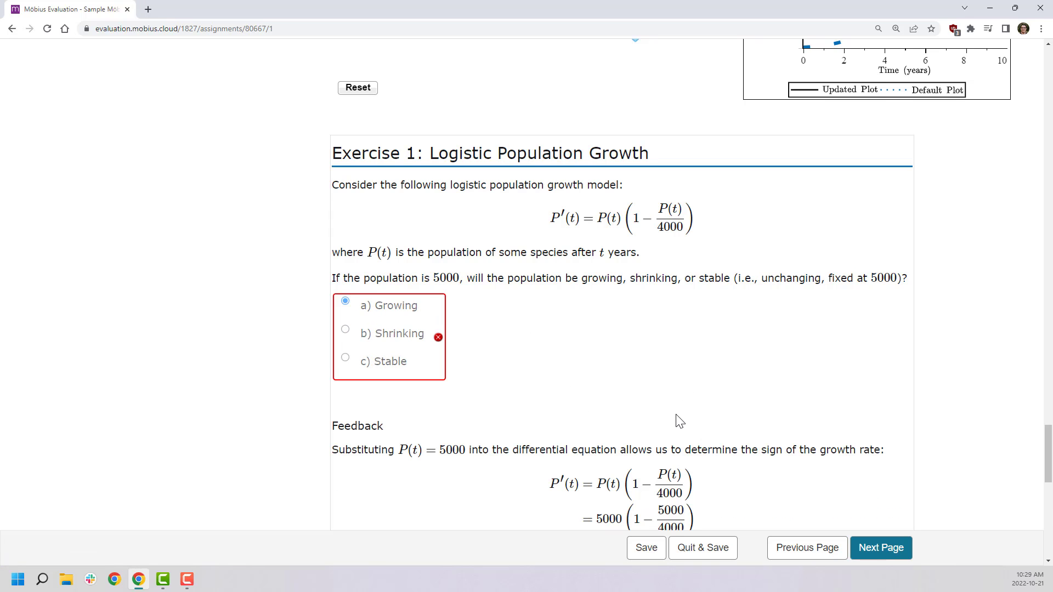
Open the equation editor for the net downward force answer in Exercise 2(a), ready for entry
scroll(680, 417, down, 2)
scroll(681, 408, down, 4)
scroll(636, 322, down, 4)
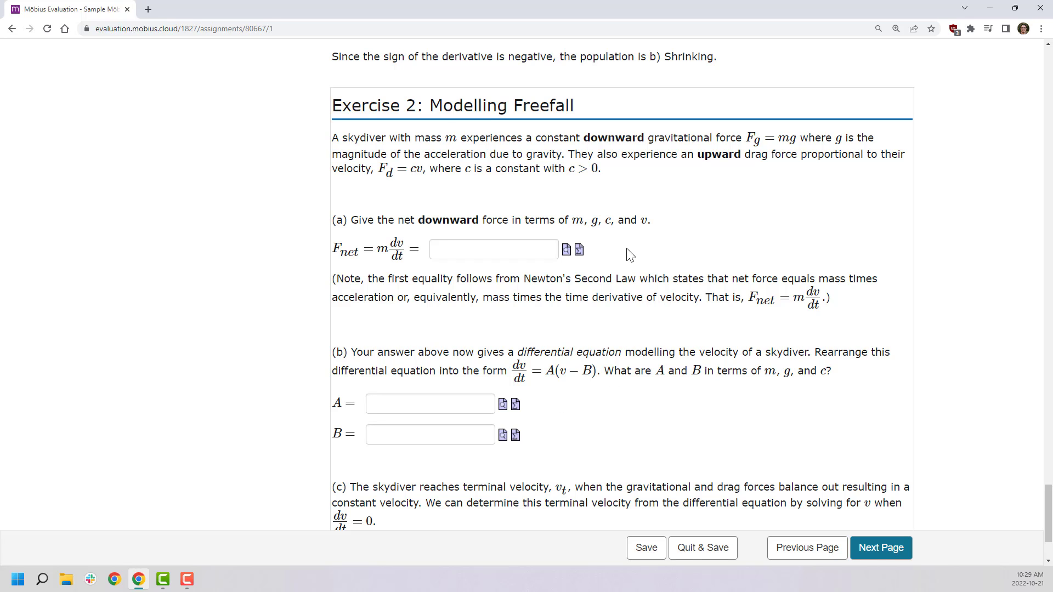
click(580, 251)
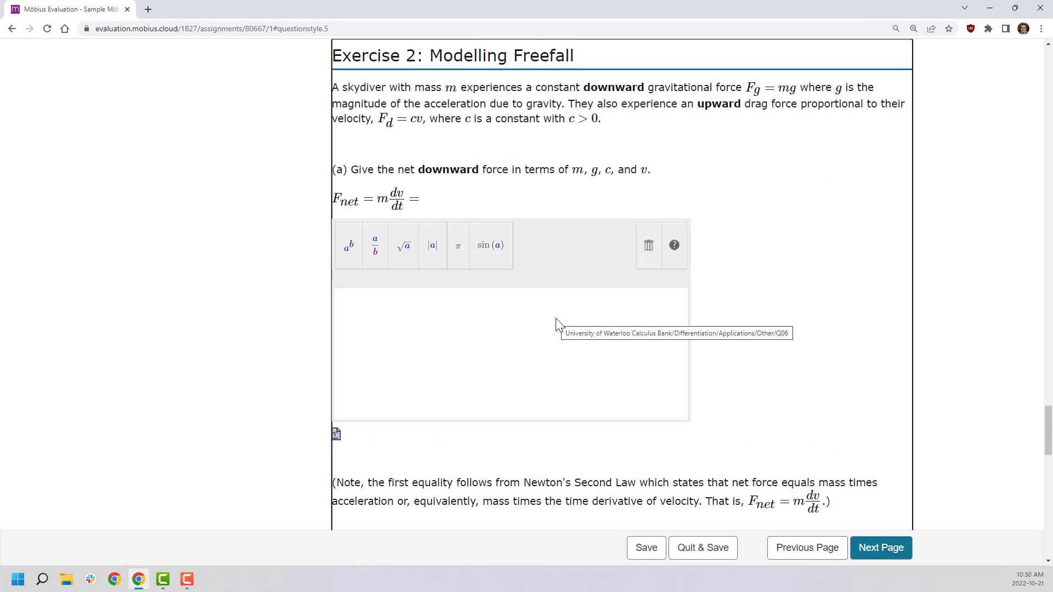
click(493, 339)
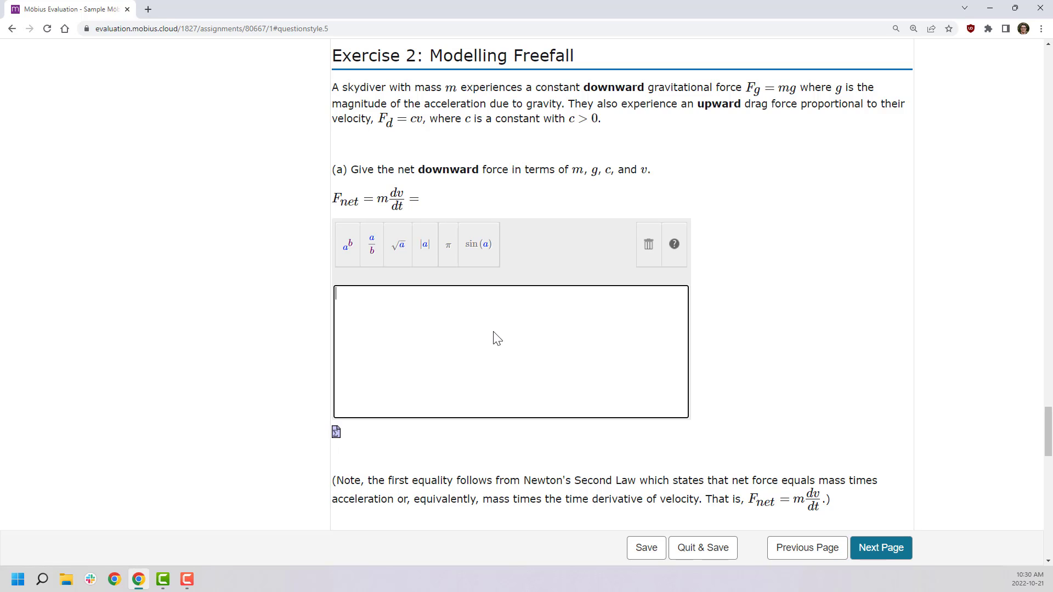
Build a fraction with √a as numerator and x as denominator, and switch the answer back to text entry
click(374, 244)
click(400, 249)
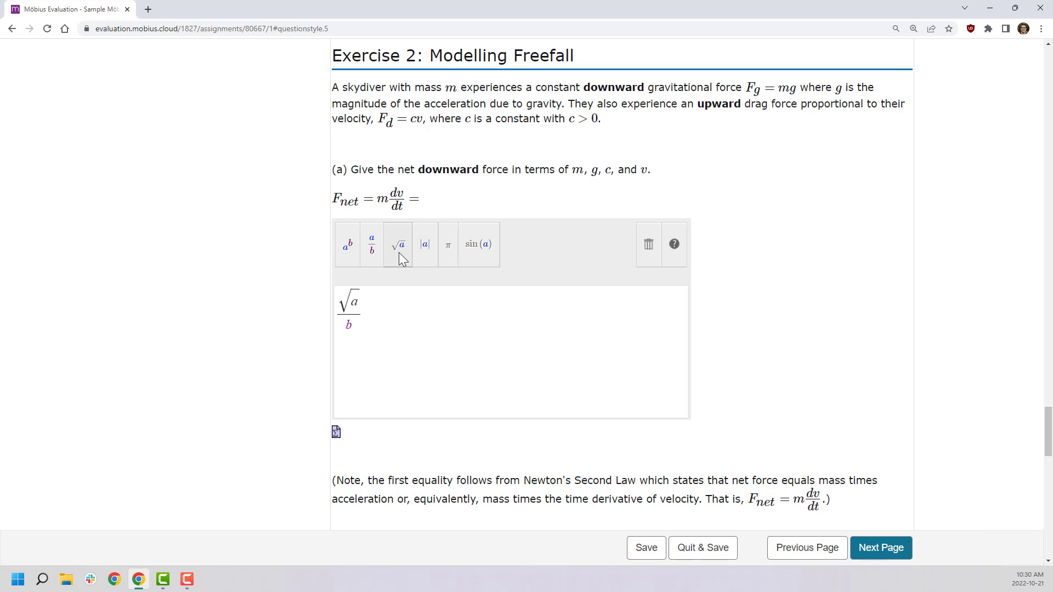
click(356, 329)
click(361, 335)
text(x)
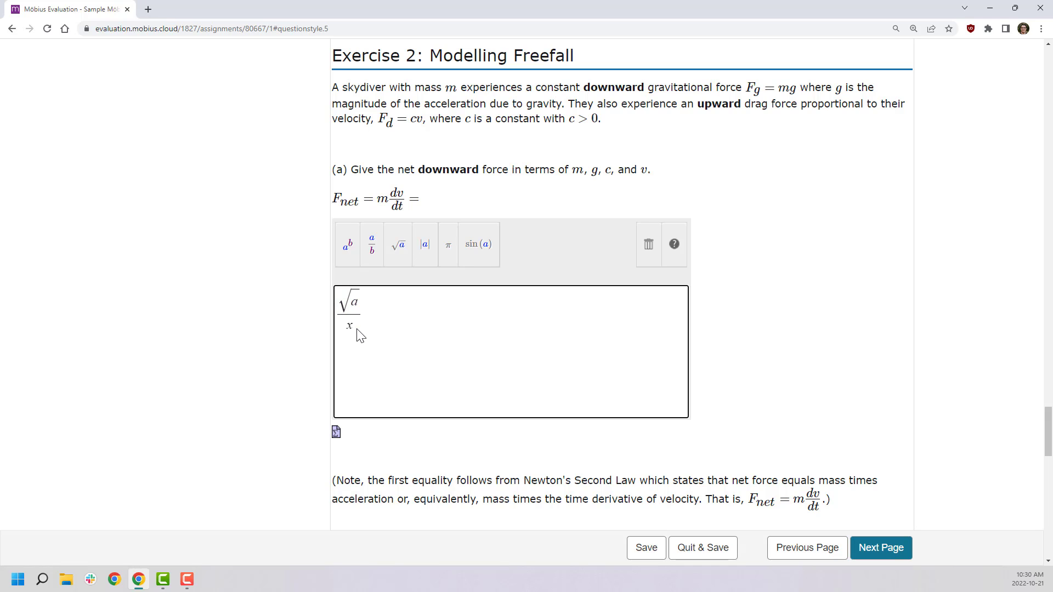
click(336, 433)
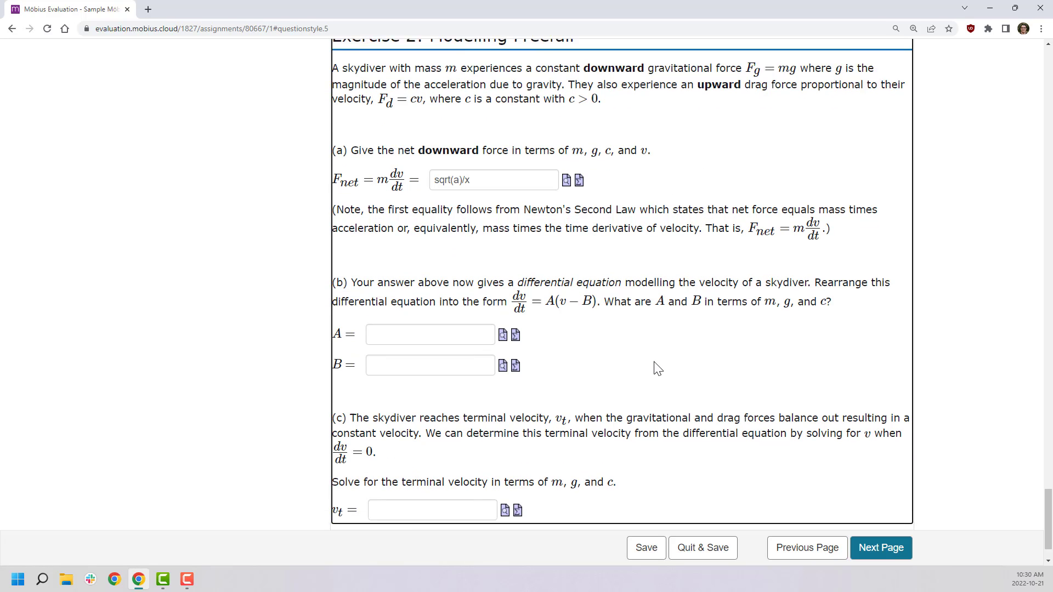
Go to the Sample Algebra Content page and view the Check Your Understanding 2 prime factorization question
scroll(658, 367, down, 1)
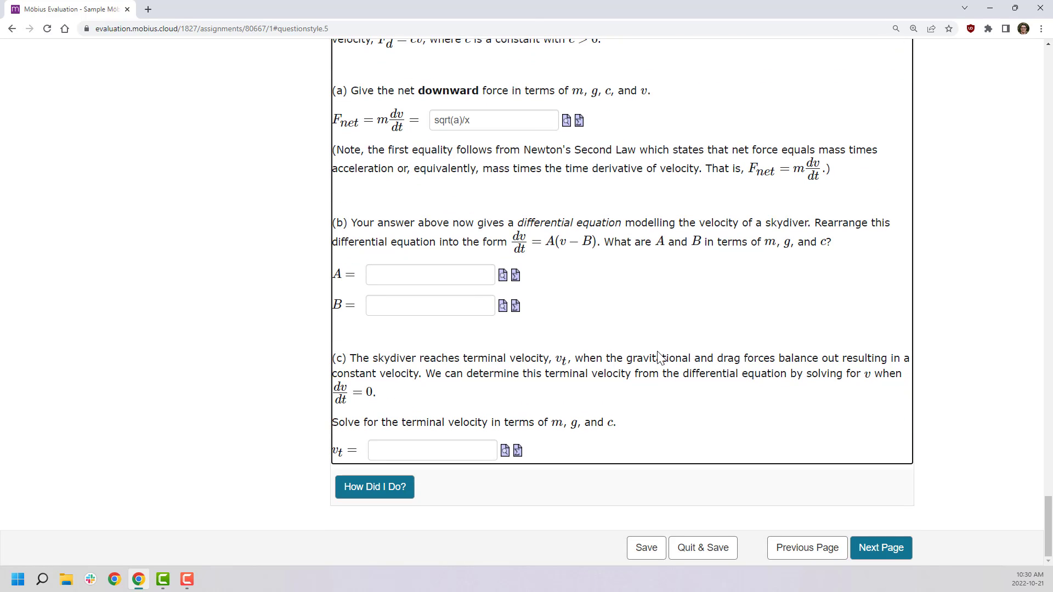
click(884, 548)
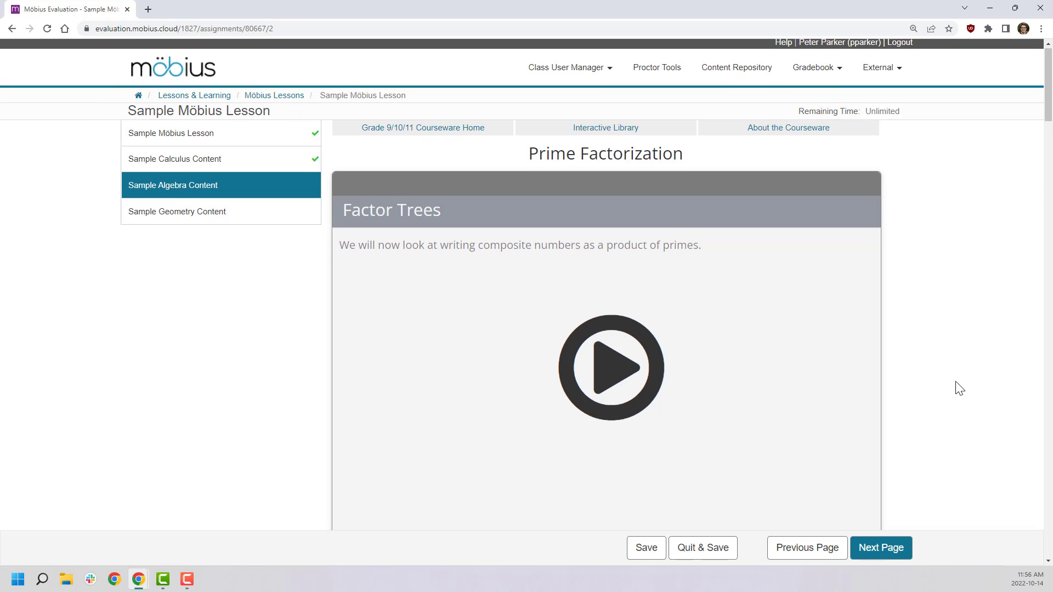
scroll(959, 387, down, 5)
scroll(960, 371, down, 2)
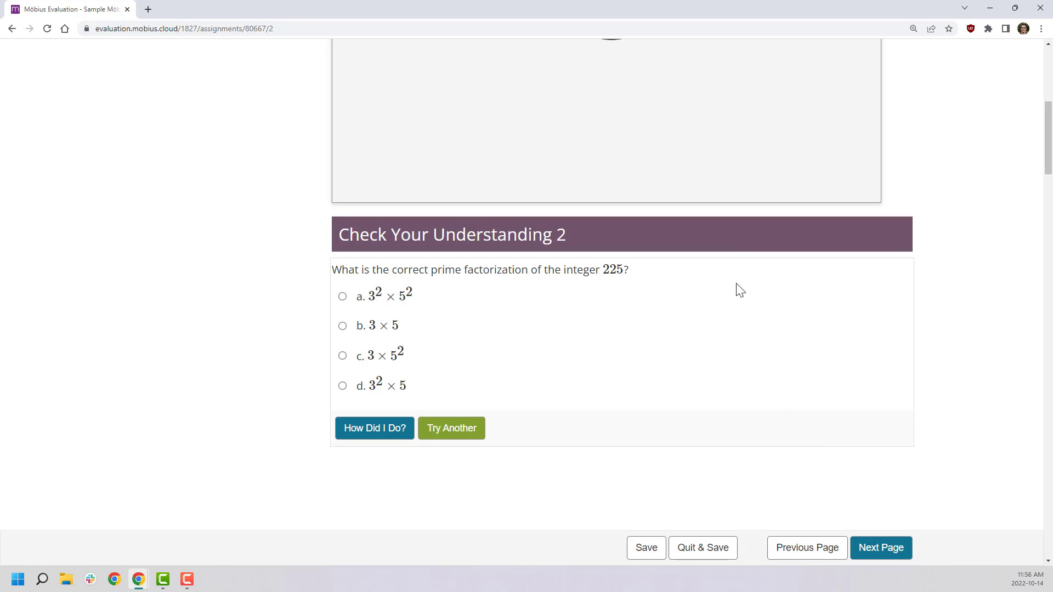
Answer the prime factorization of 225 in Check Your Understanding 2 with a. 3² × 5² and have it graded
click(393, 329)
click(397, 359)
click(403, 305)
click(394, 432)
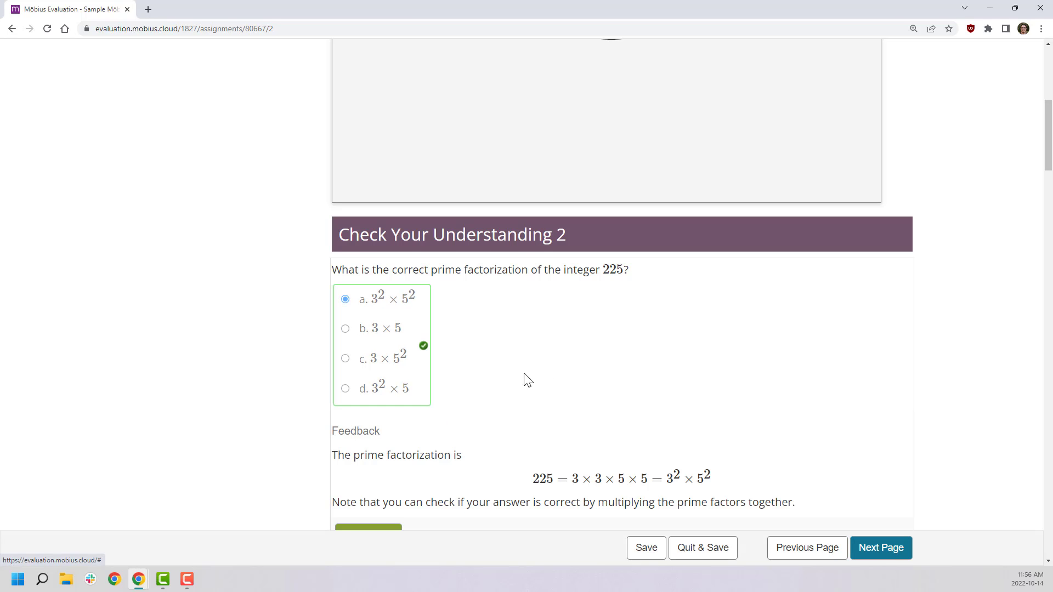
scroll(695, 384, down, 1)
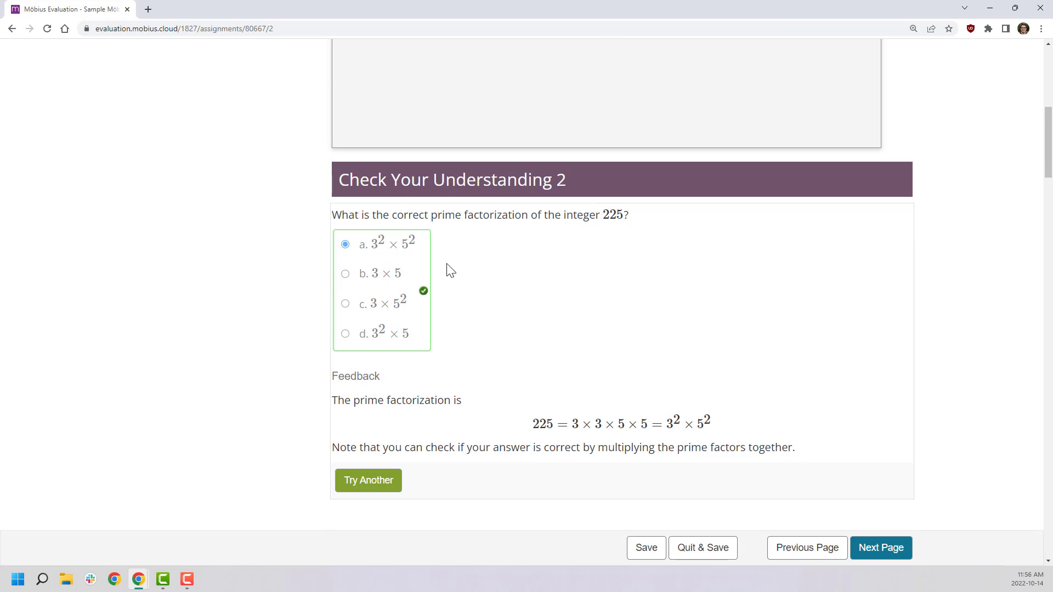
Generate several new versions of the Check Your Understanding 2 question, one after another
click(376, 485)
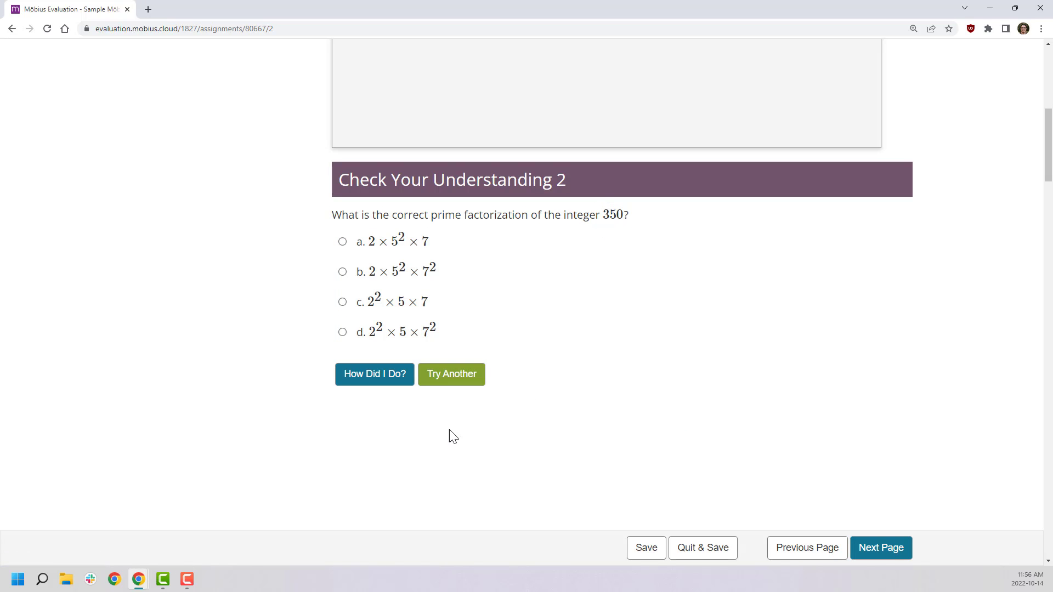
click(463, 378)
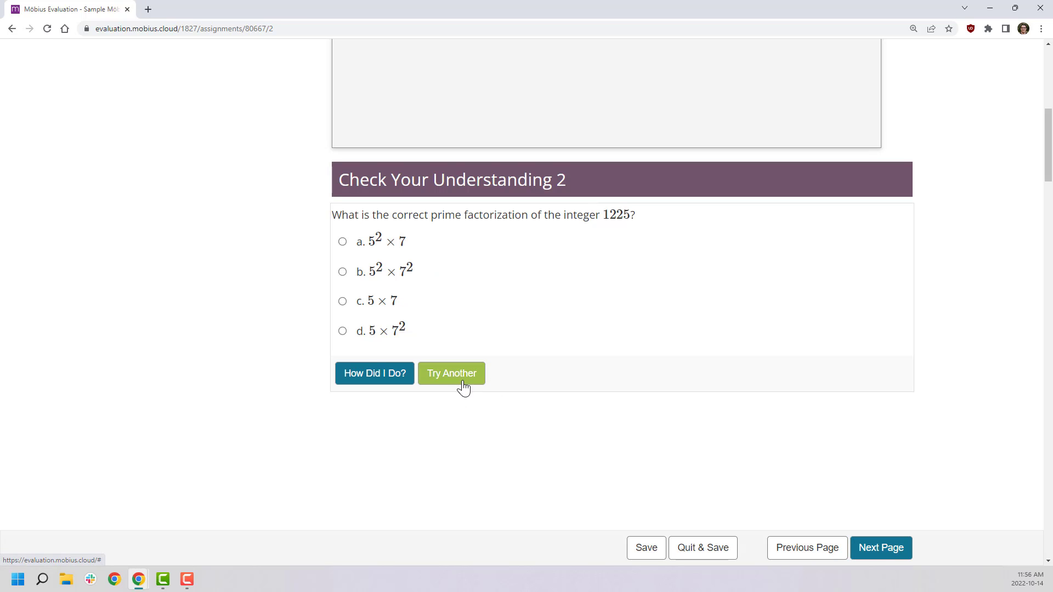
click(461, 381)
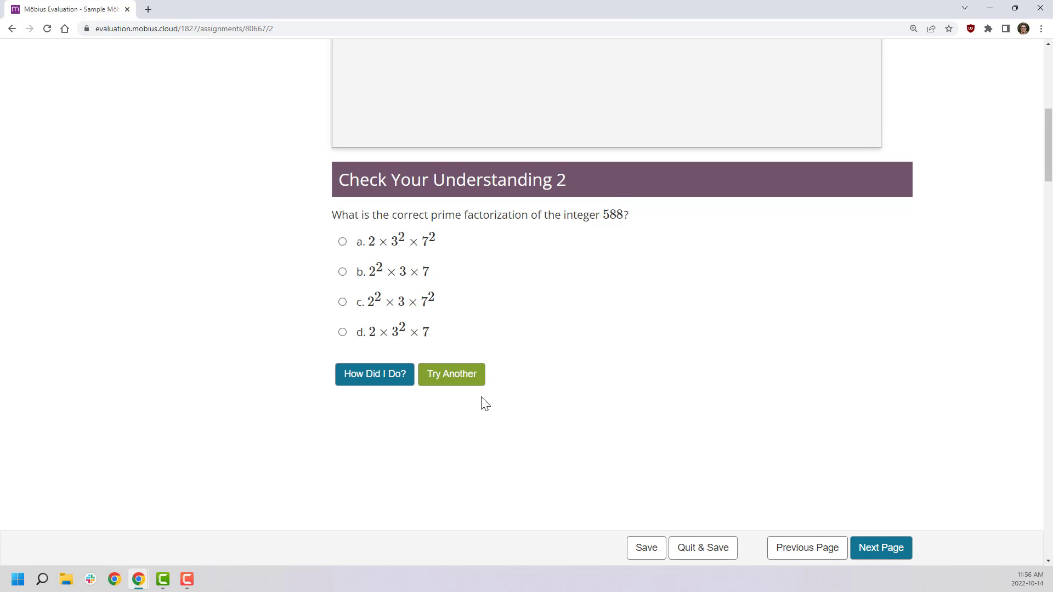
click(469, 385)
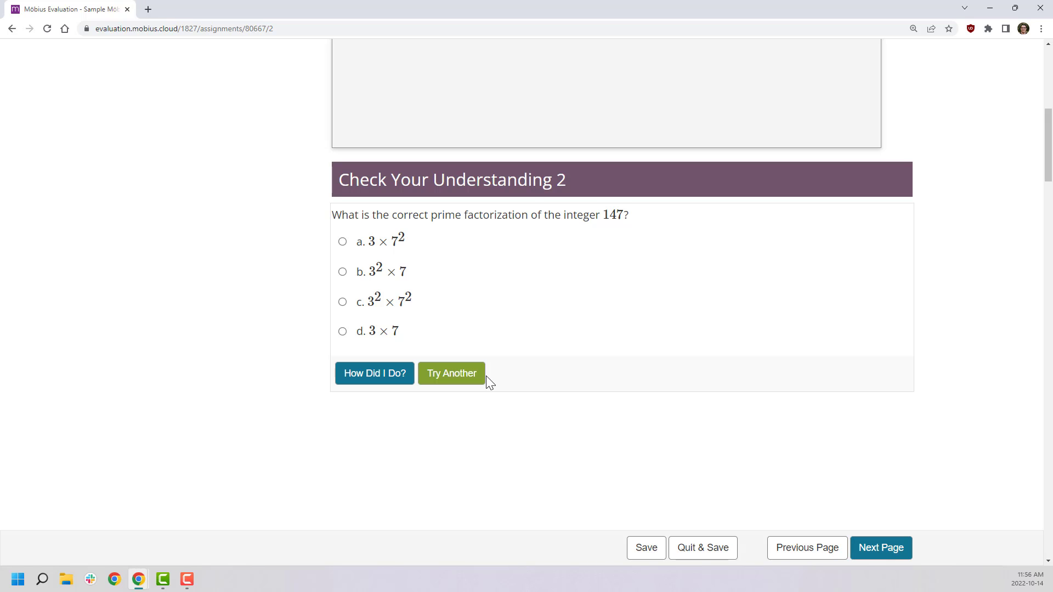
click(472, 376)
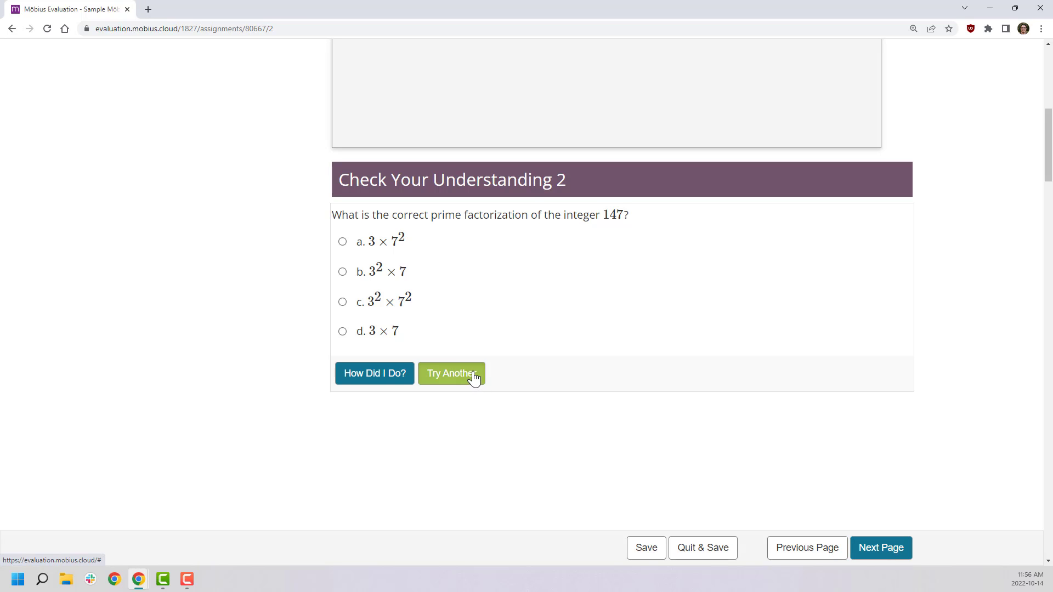
click(467, 378)
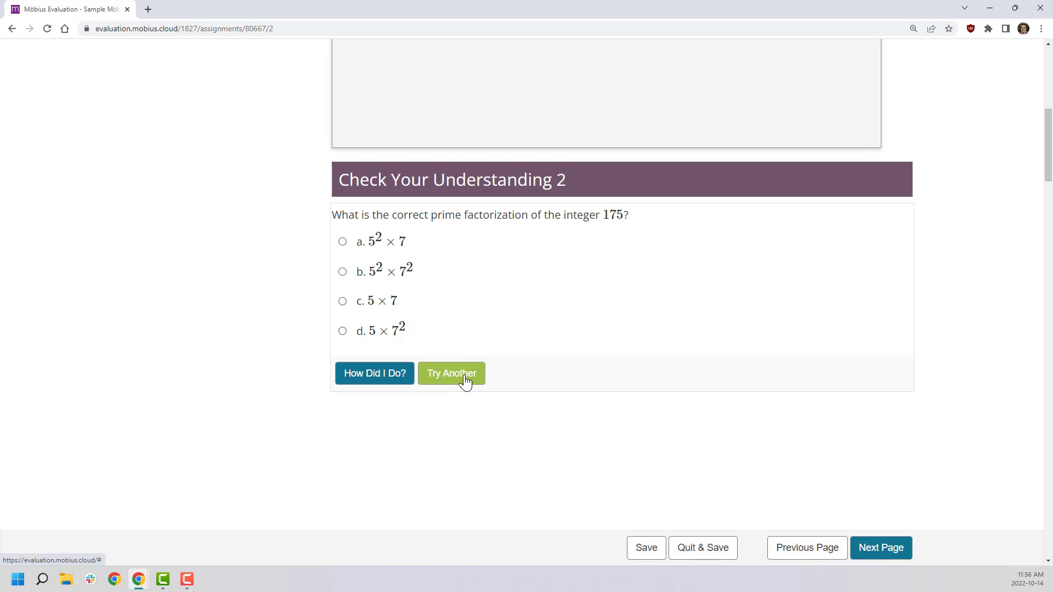
Submit c. 5 × 7 as the prime factorization of 175 for grading and highlight the worked factorization in the feedback
click(388, 303)
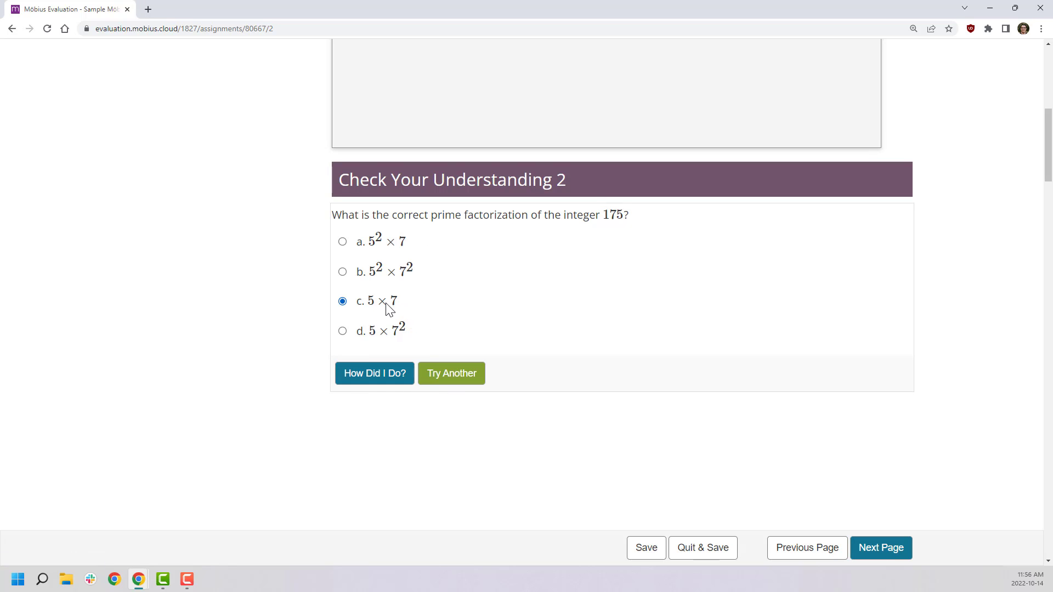
click(390, 377)
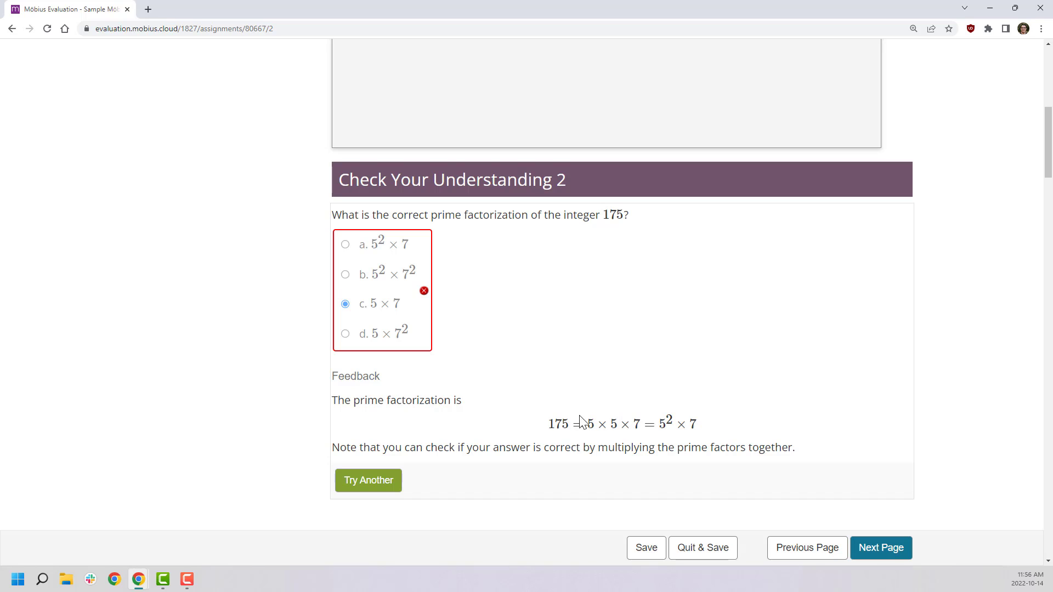
drag(551, 425, 711, 432)
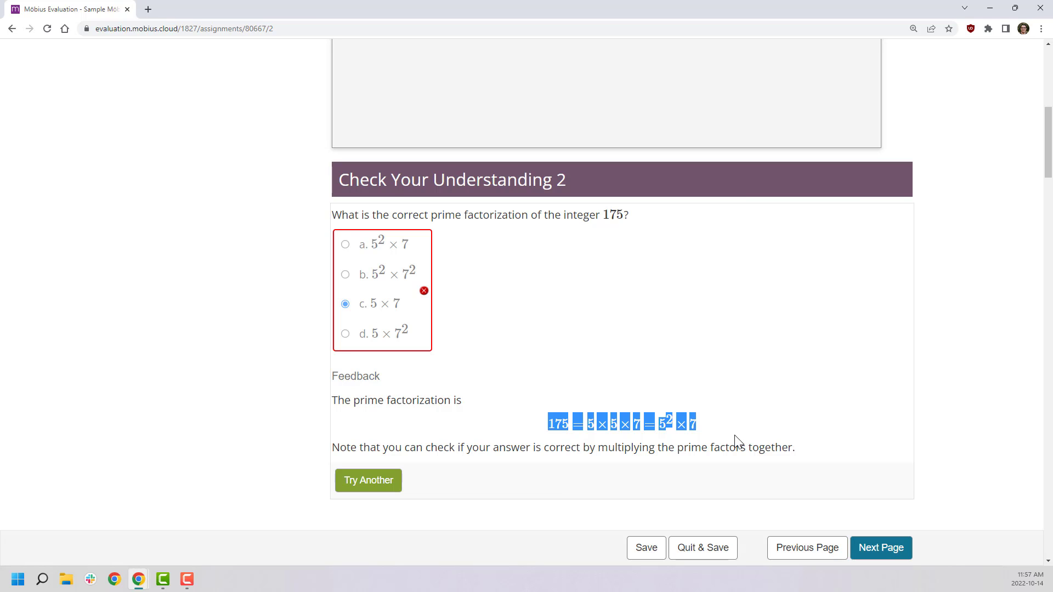
click(908, 373)
Find the Check Your Understanding 3 prime factorization question and generate several new versions of it
scroll(911, 378, down, 9)
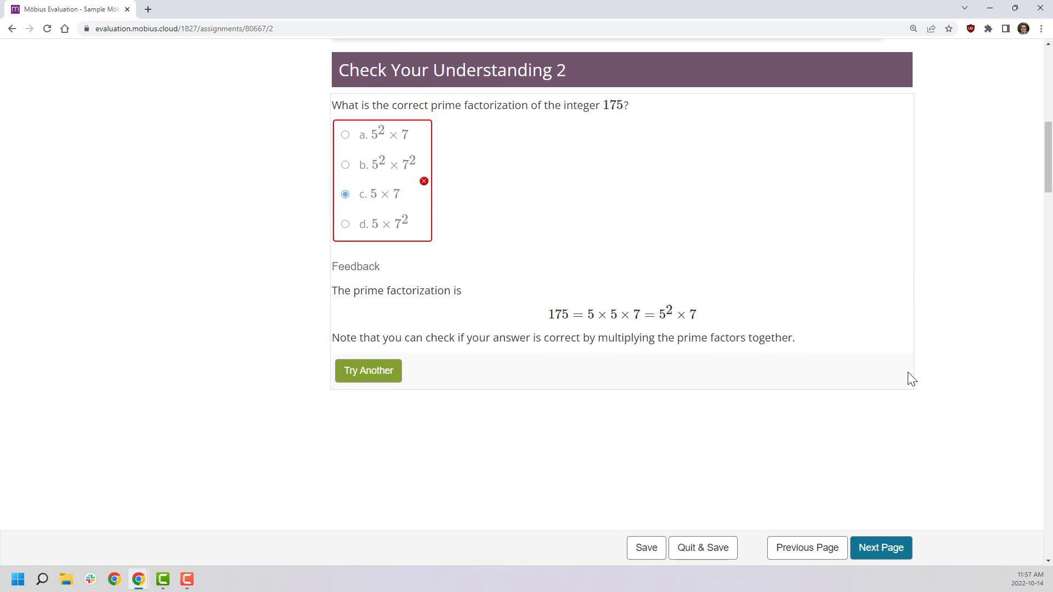
scroll(911, 379, down, 10)
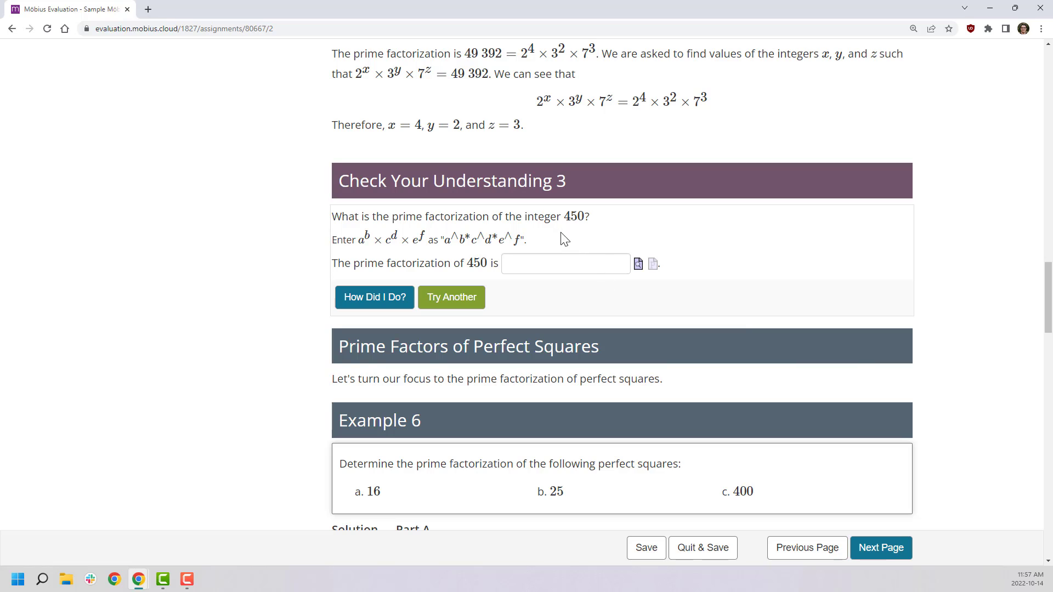
click(548, 261)
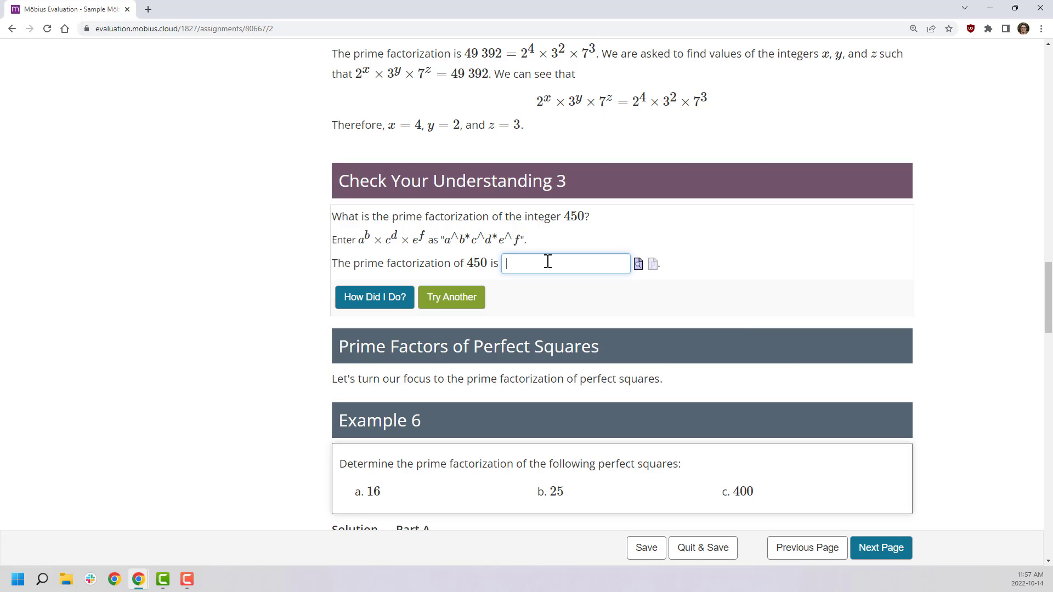
click(471, 302)
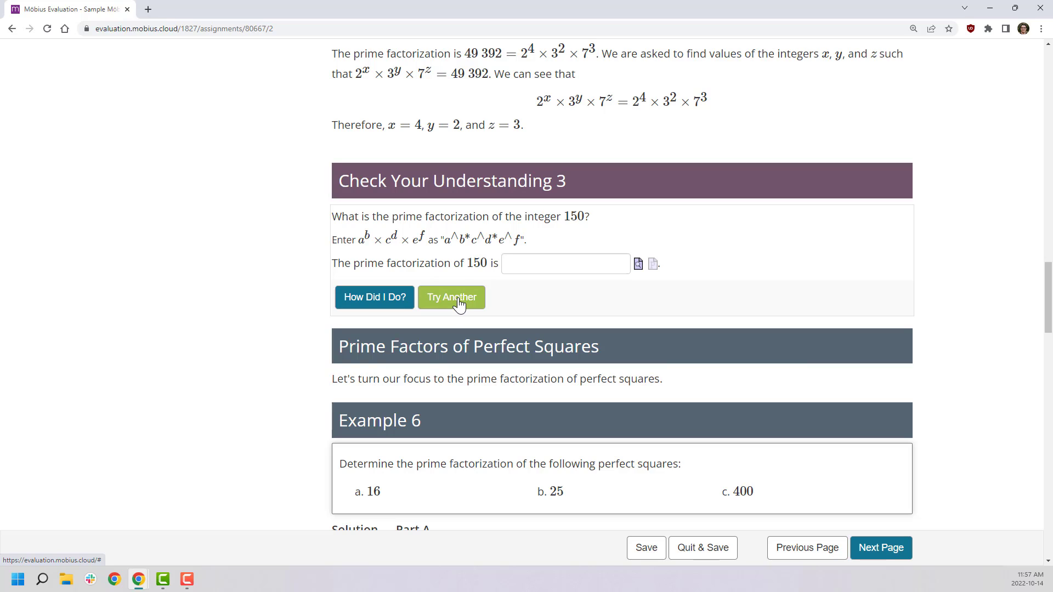
click(460, 304)
click(459, 305)
click(460, 305)
Have the empty answer for the prime factorization of 600 graded and highlight the factorization in its feedback
click(395, 301)
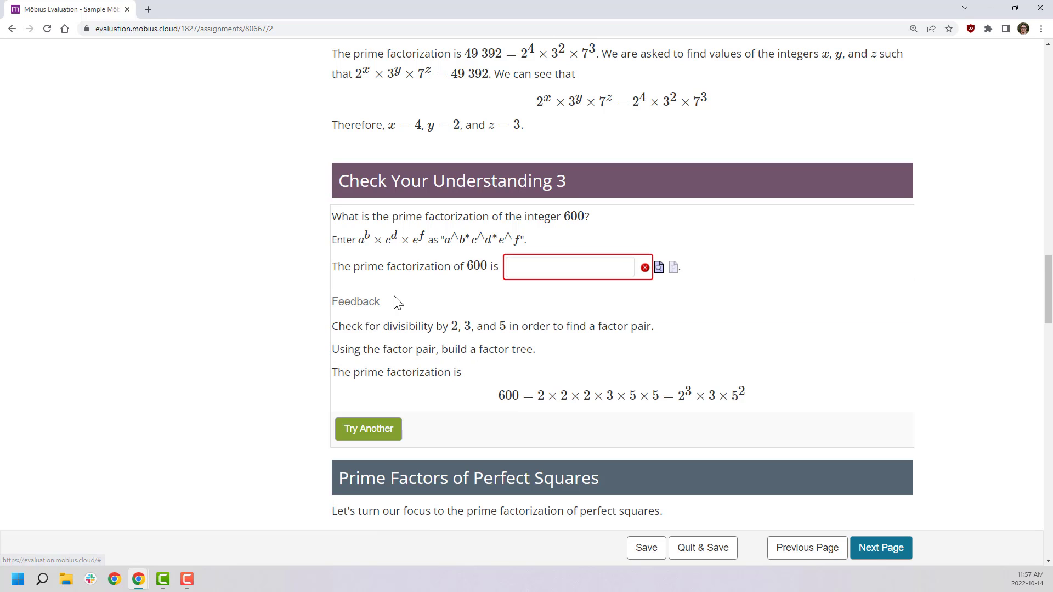
drag(505, 395, 675, 395)
click(844, 362)
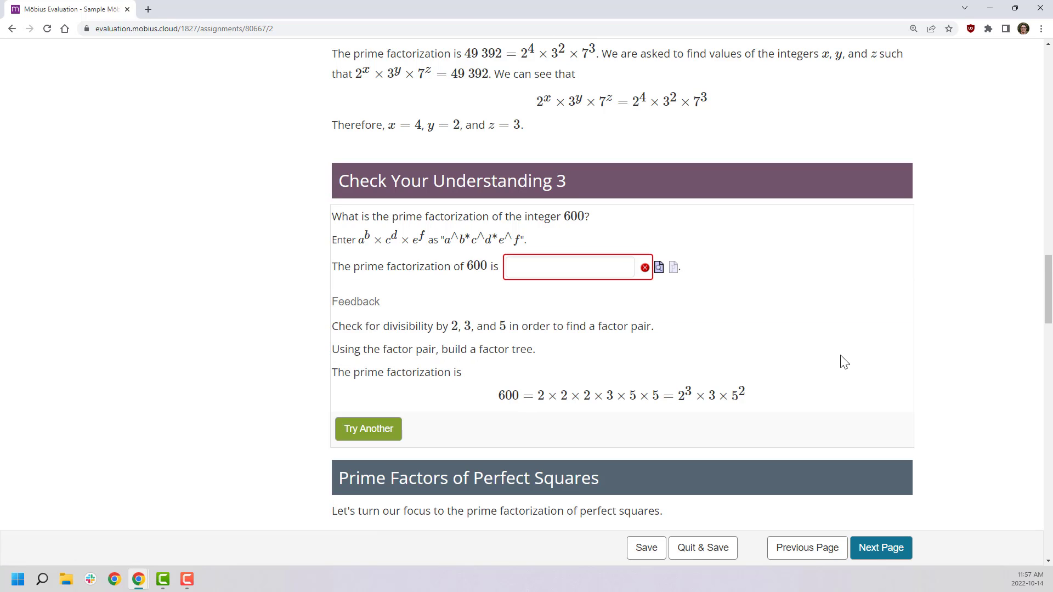
Go to the Sample Geometry Content page and view the GeoGebra Angles of a Triangle activity
click(880, 547)
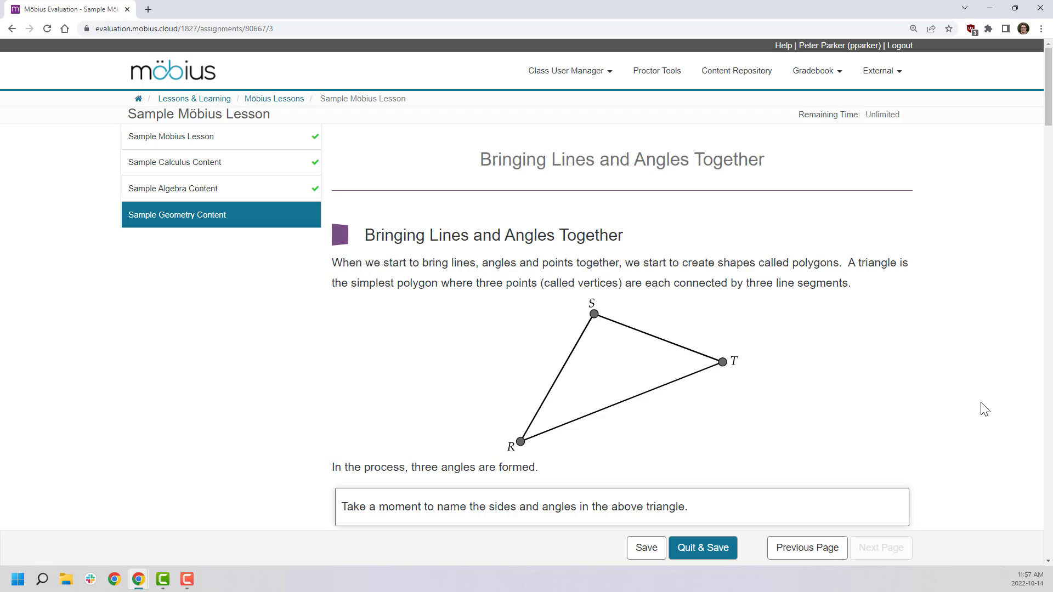
scroll(898, 369, down, 9)
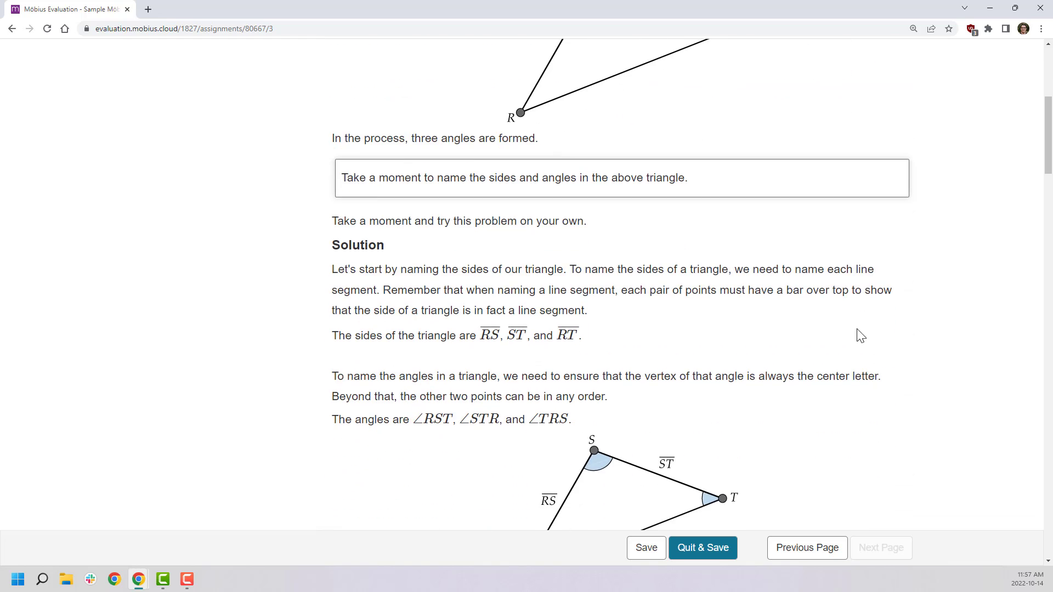
scroll(854, 333, down, 13)
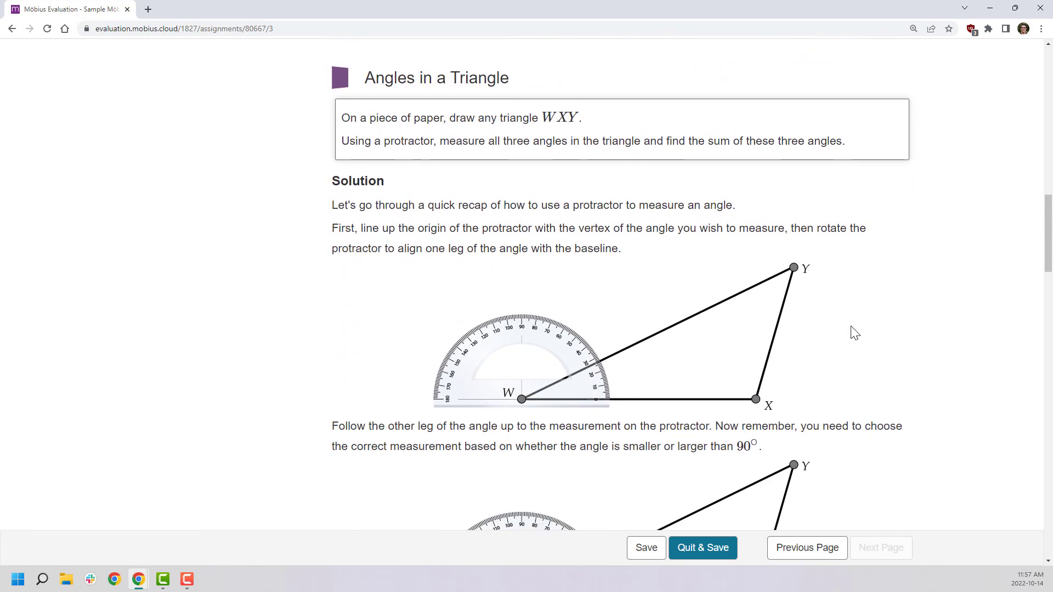
scroll(854, 333, down, 18)
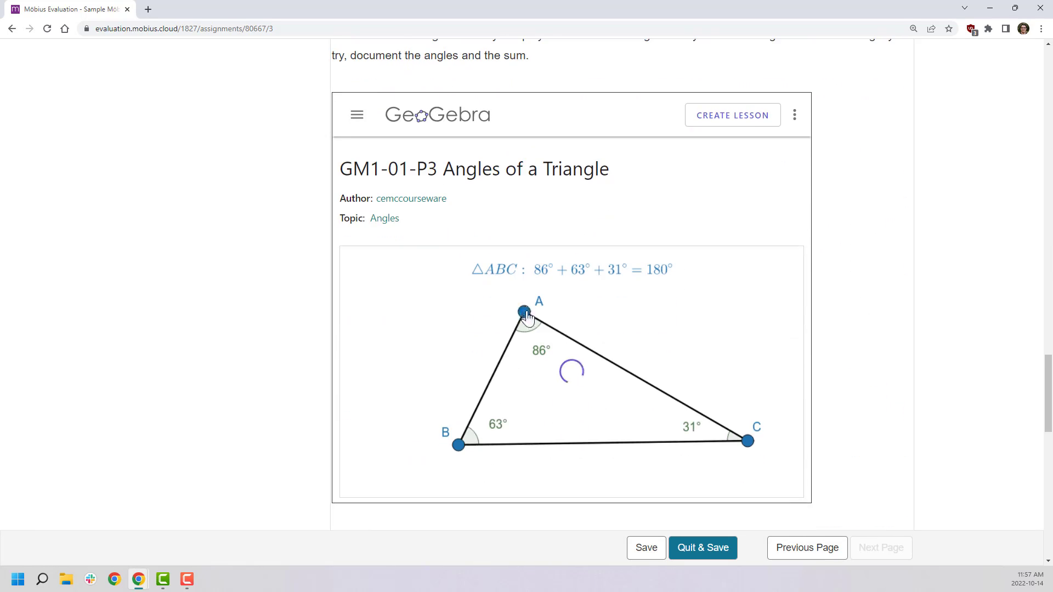
Reshape triangle ABC by moving its vertices to make angles of about 102° at A, 53° at B and 25° at C
drag(524, 314, 499, 313)
drag(746, 428, 744, 358)
mouse_move(459, 445)
mouse_down()
mouse_move(614, 438)
mouse_move(420, 435)
mouse_move(450, 445)
mouse_up()
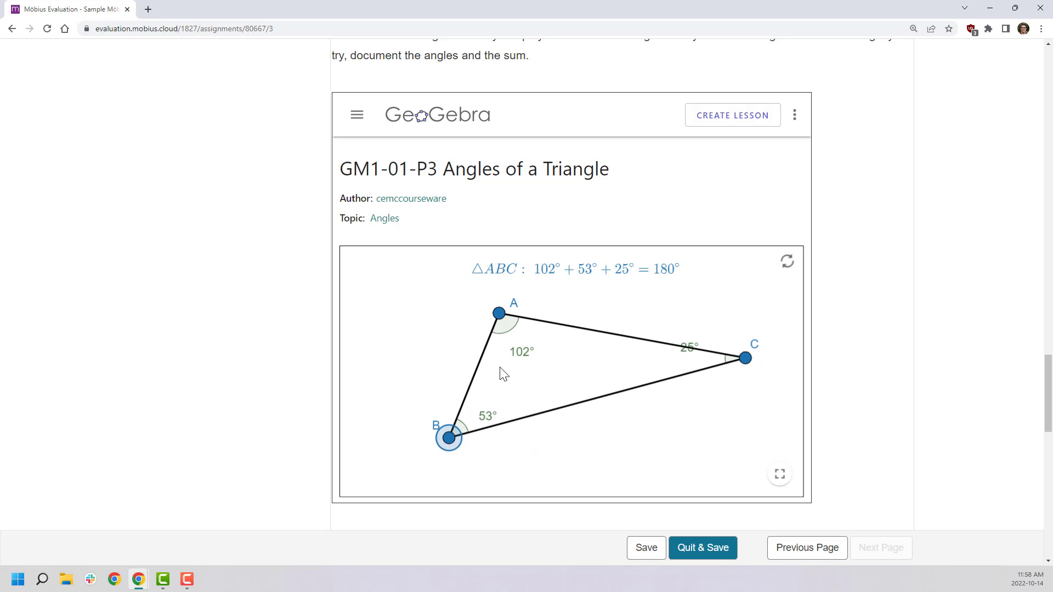
scroll(506, 387, up, 2)
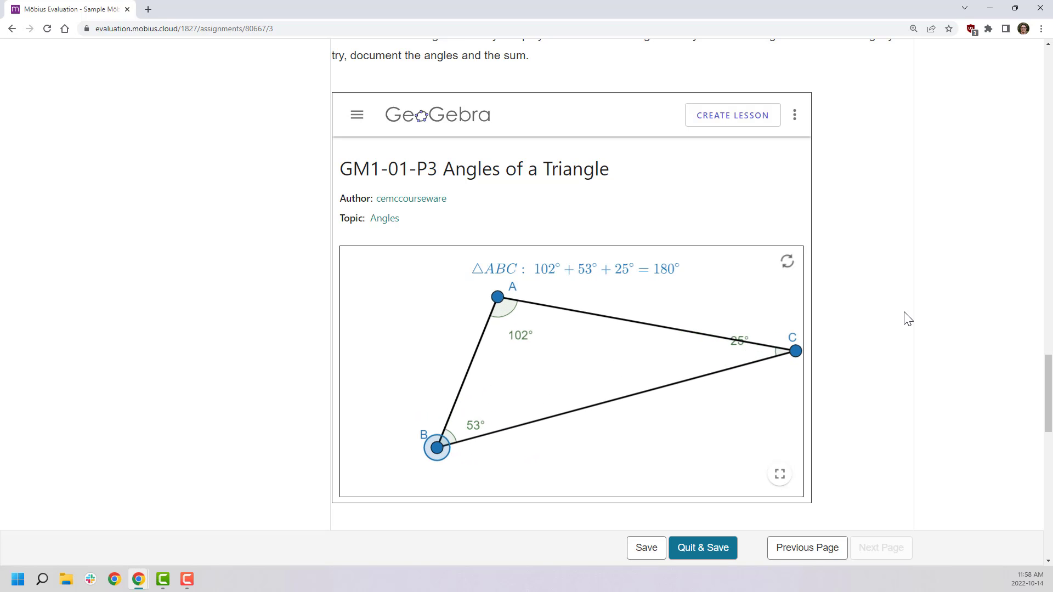
View the answer choices for "What do you notice?" and the missing angle question in Check Your Understanding 3
scroll(950, 360, down, 4)
scroll(922, 365, up, 1)
click(543, 408)
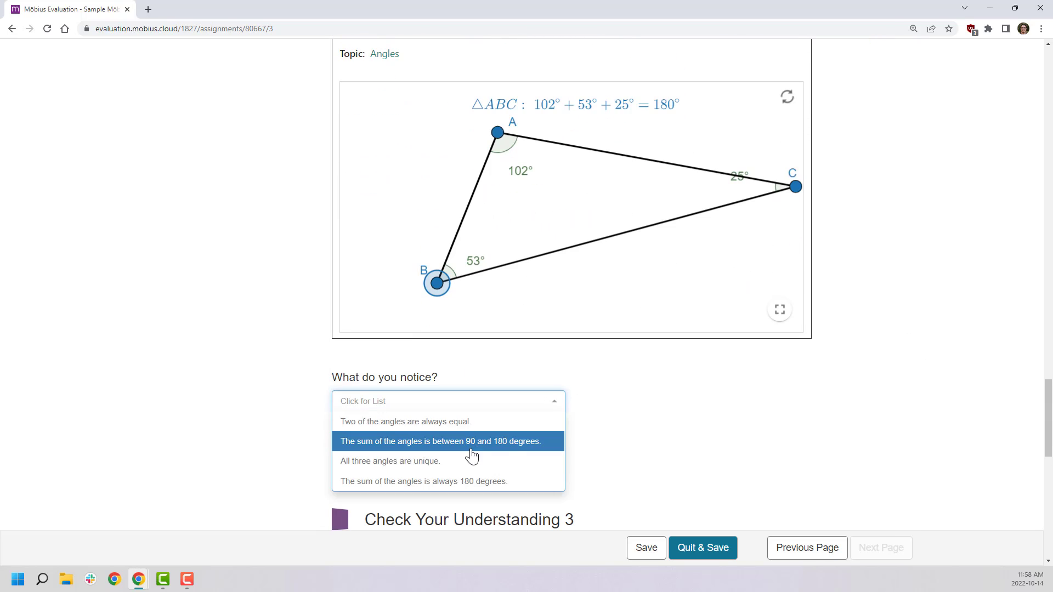
scroll(895, 363, down, 6)
scroll(898, 360, down, 2)
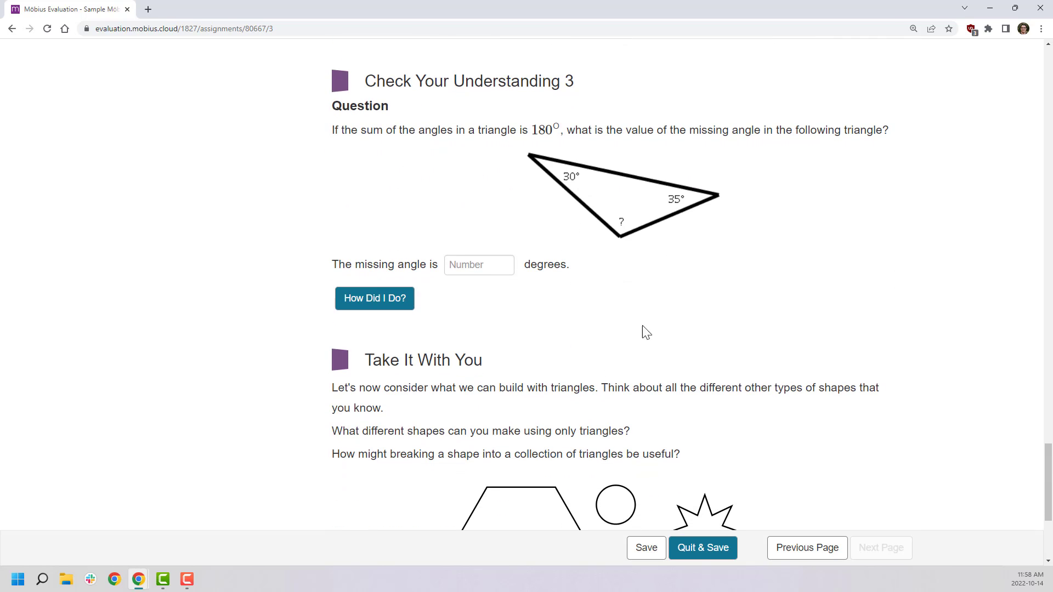
click(486, 264)
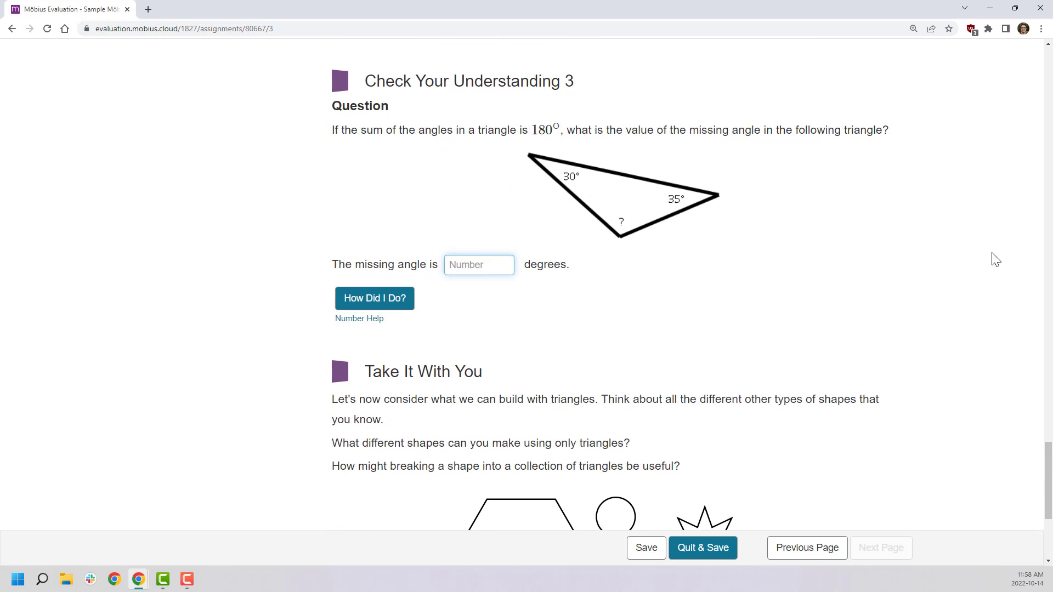
Look back over the geometry page's sections on naming a triangle's sides and measuring its angles with a protractor
scroll(981, 346, up, 8)
scroll(980, 359, up, 20)
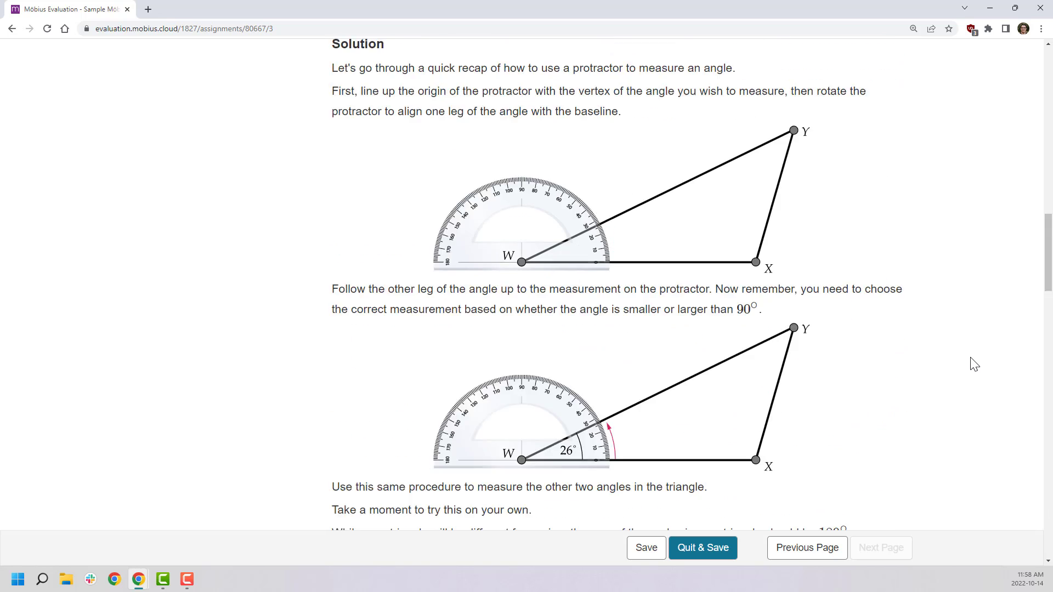
scroll(933, 357, up, 5)
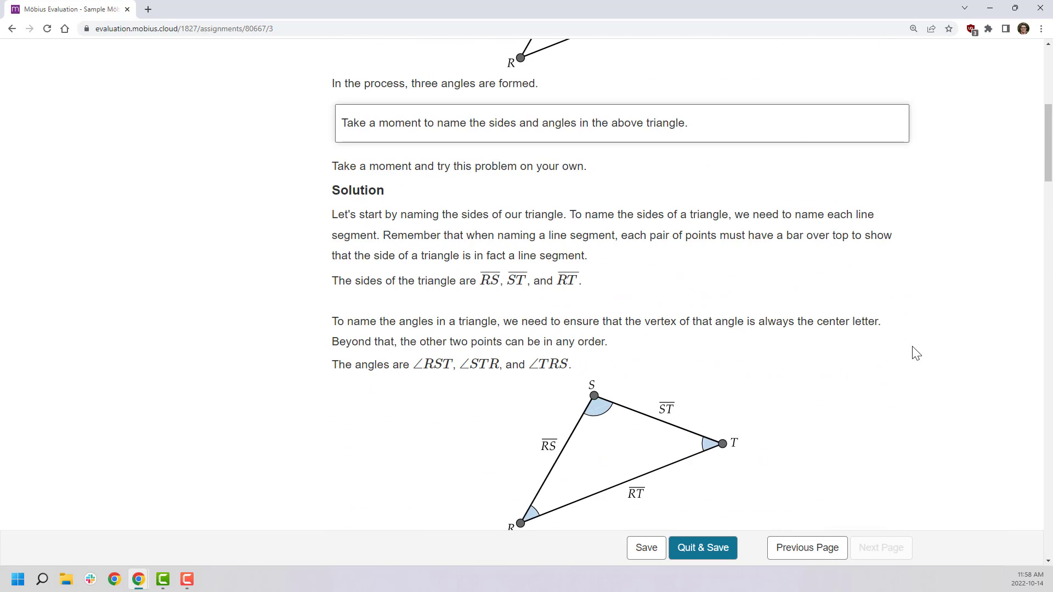
scroll(775, 383, up, 4)
scroll(837, 376, down, 20)
scroll(844, 377, down, 5)
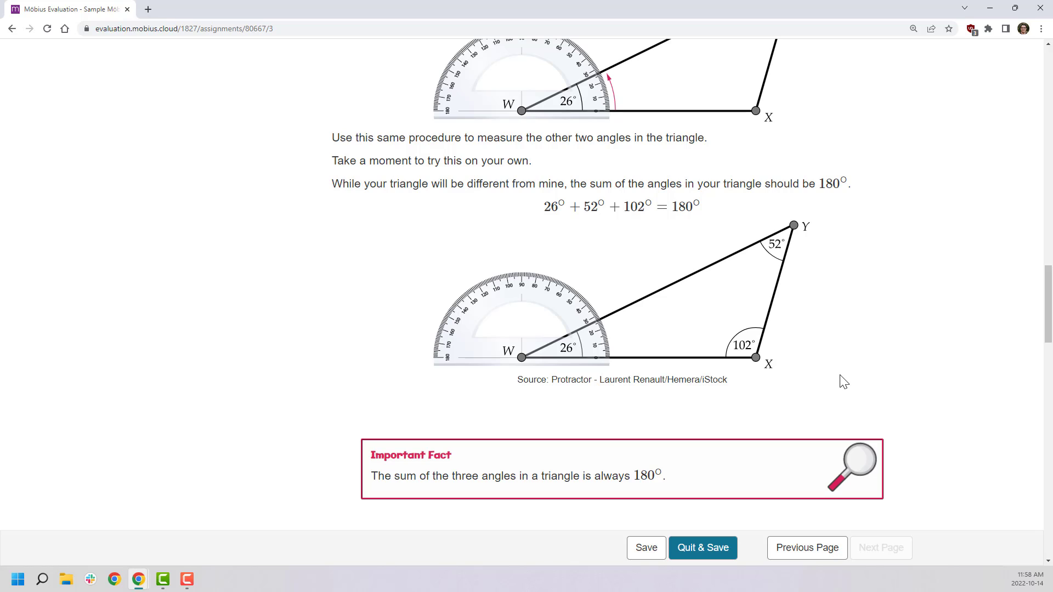